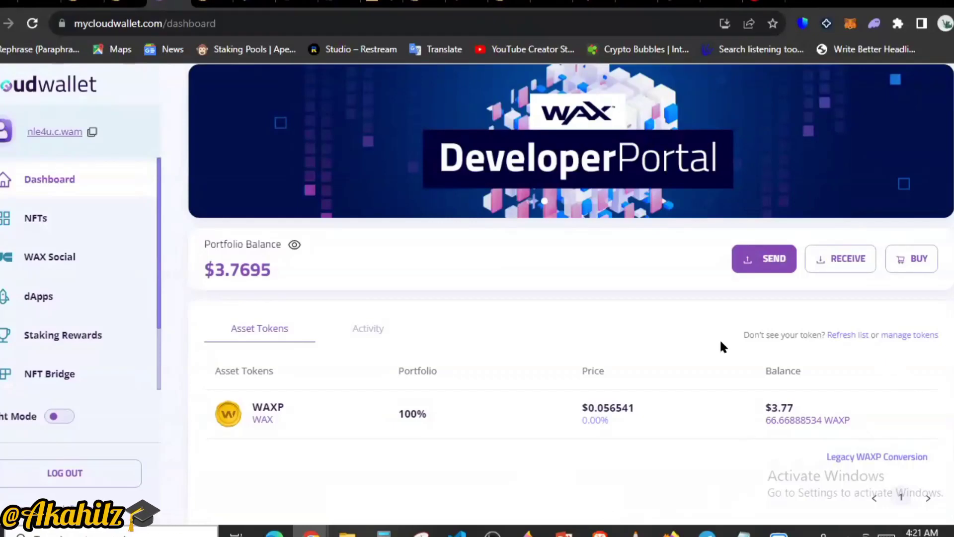
Step: Scroll the dashboard to review the $3.7695 balance (66.66888534 WAXP) and Hot NFTs
scroll(312, 311, down, 3)
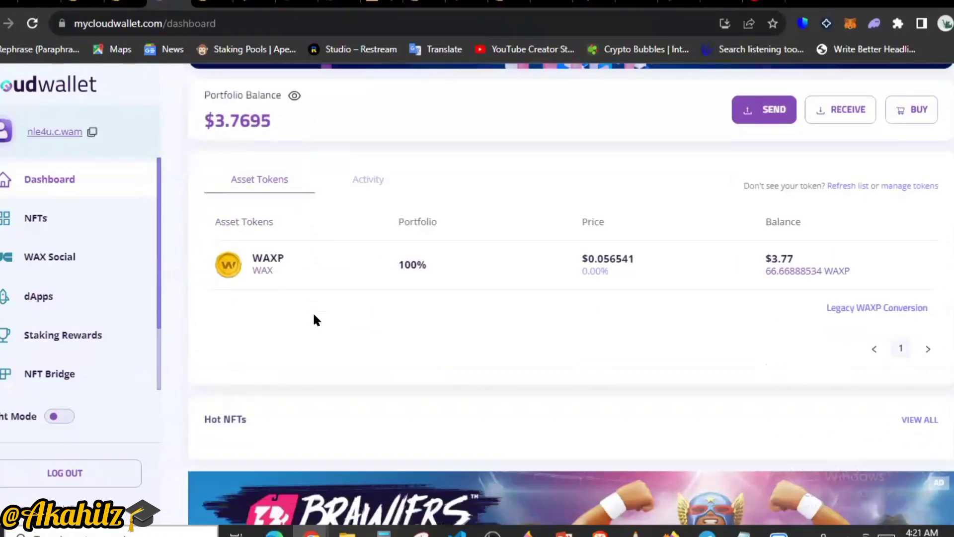
scroll(362, 313, up, 5)
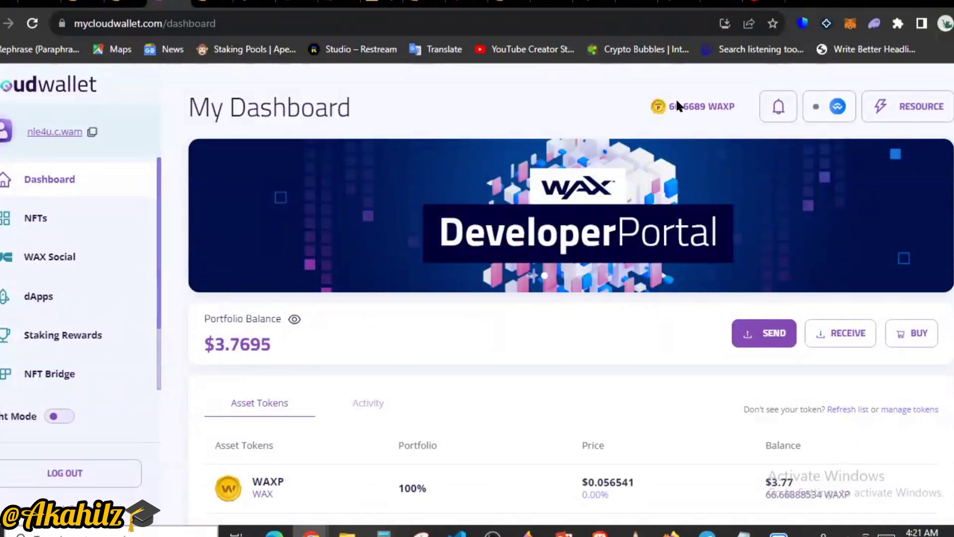
scroll(464, 279, down, 4)
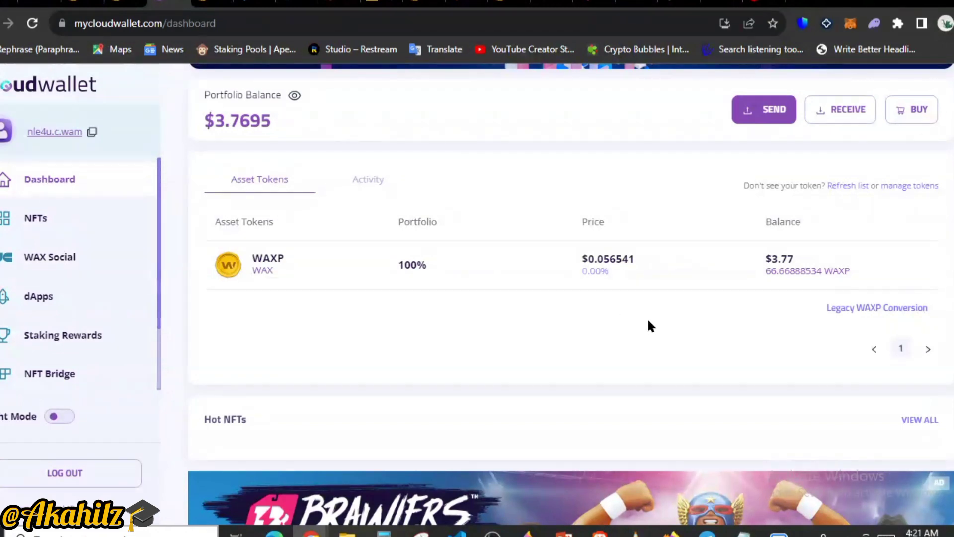
scroll(527, 348, up, 4)
scroll(318, 371, down, 3)
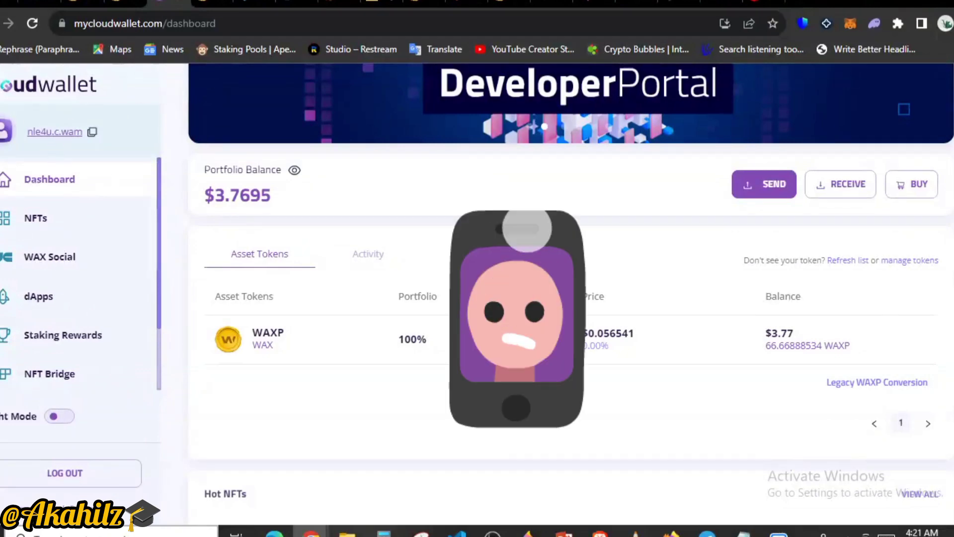
Step: Go to Staking Rewards and scroll through the page's staking details
click(58, 341)
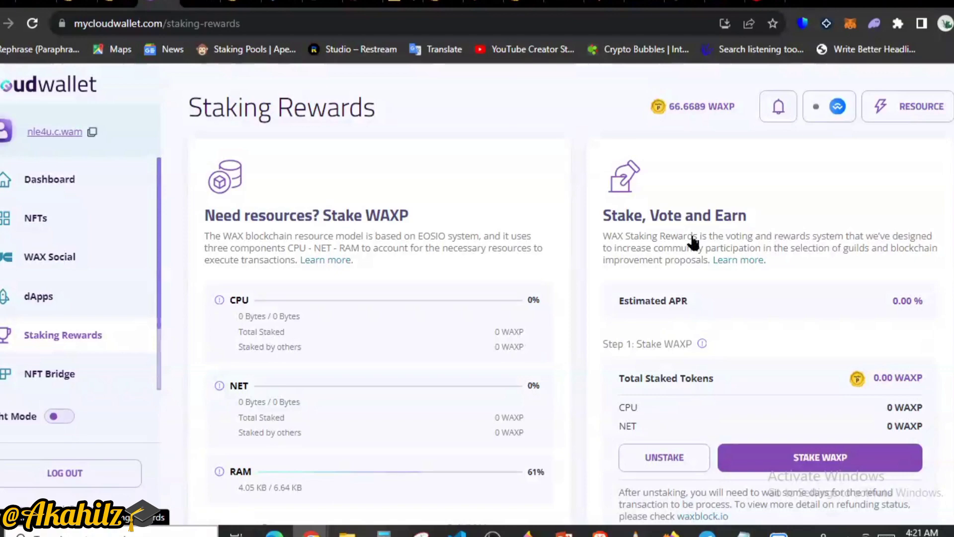
scroll(666, 346, down, 5)
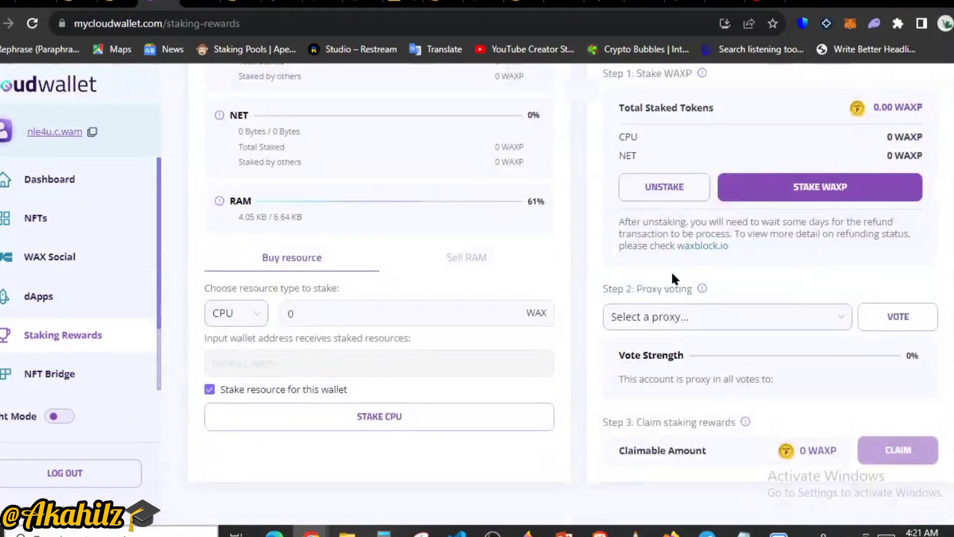
scroll(701, 276, up, 4)
scroll(702, 276, down, 3)
scroll(717, 274, up, 3)
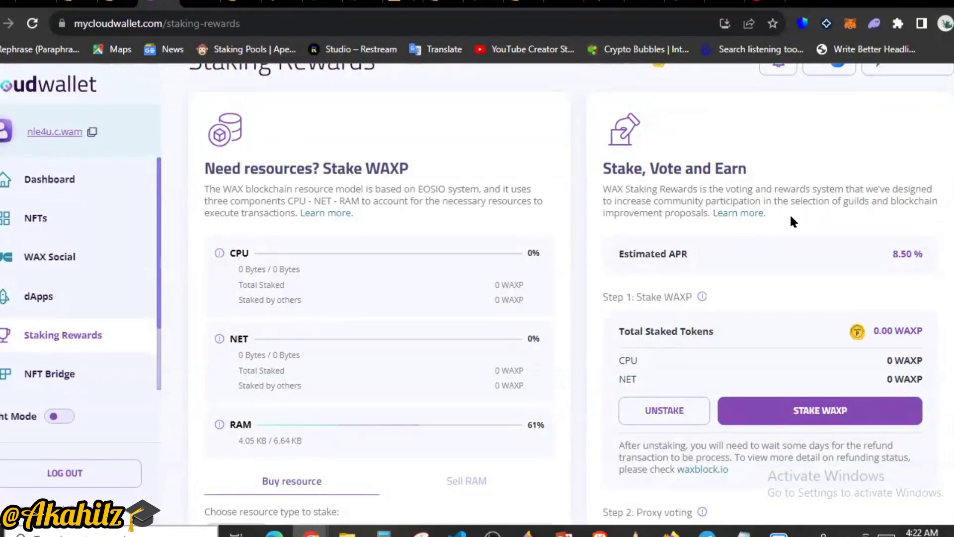
scroll(800, 217, down, 2)
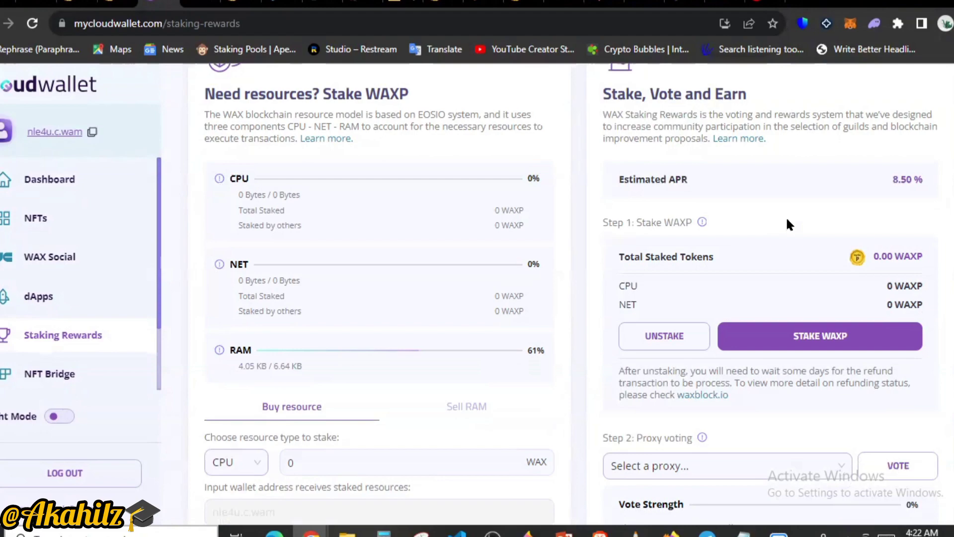
scroll(738, 215, down, 2)
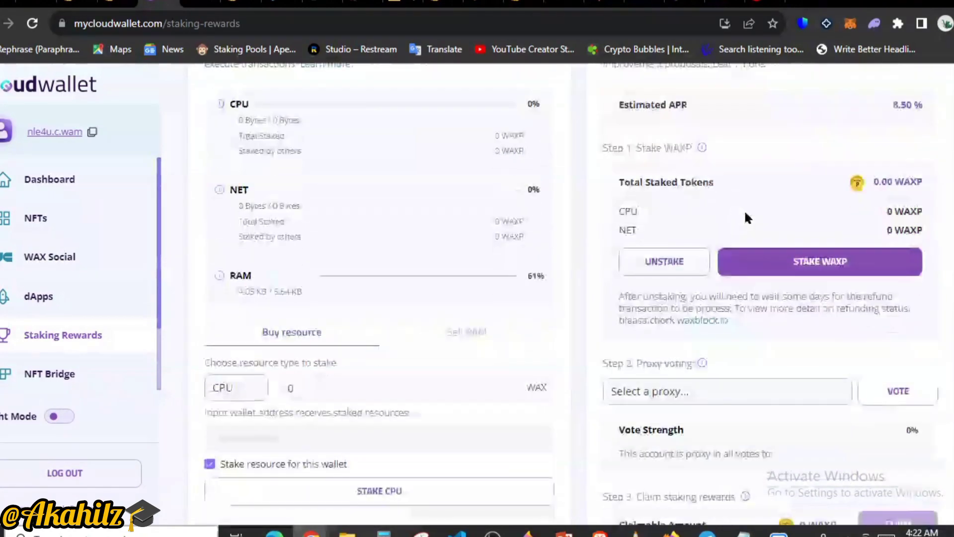
scroll(614, 223, up, 4)
scroll(447, 234, down, 2)
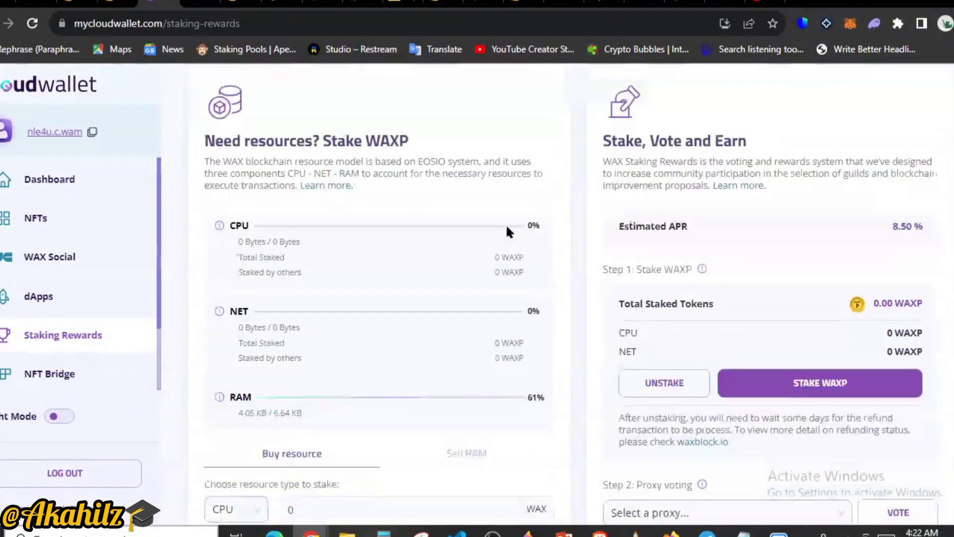
scroll(744, 166, up, 2)
scroll(613, 179, down, 7)
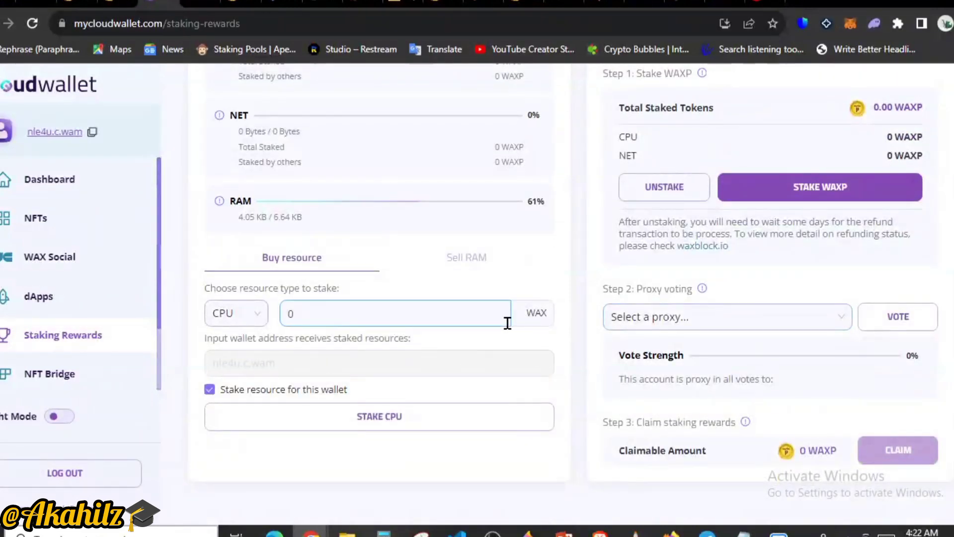
scroll(737, 435, up, 4)
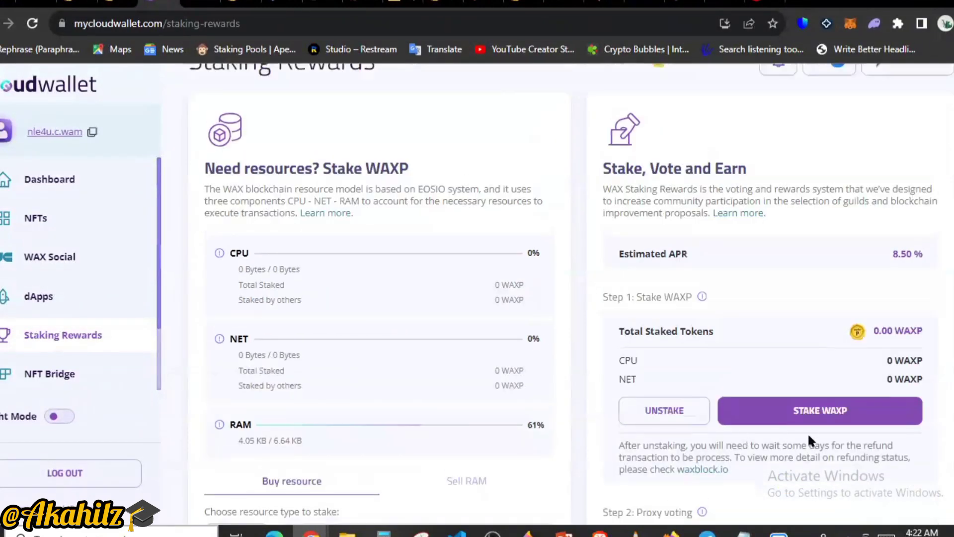
scroll(820, 407, down, 4)
scroll(815, 341, up, 3)
scroll(864, 335, down, 2)
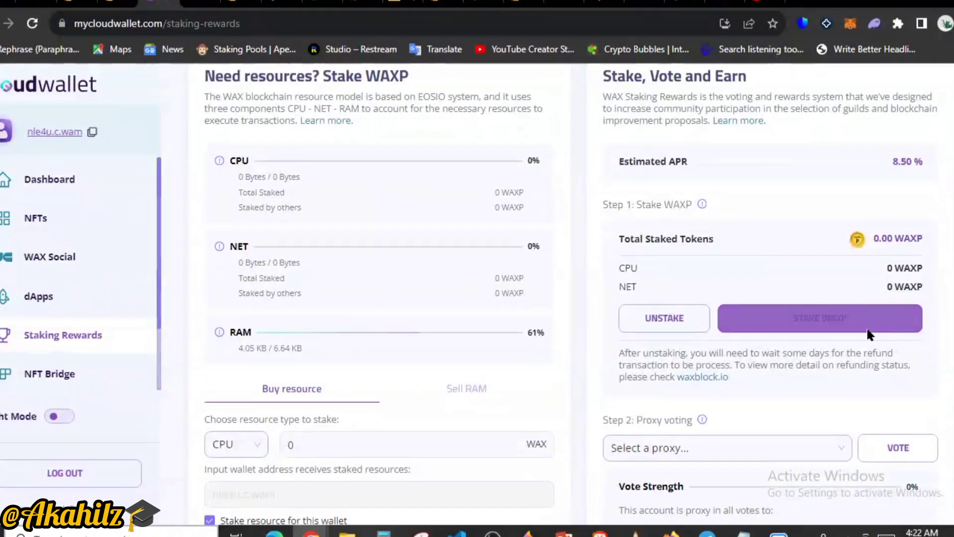
Step: Point out the 8.50% estimated APR, then bring up the Stake WAXP dialog
drag(890, 109, 906, 112)
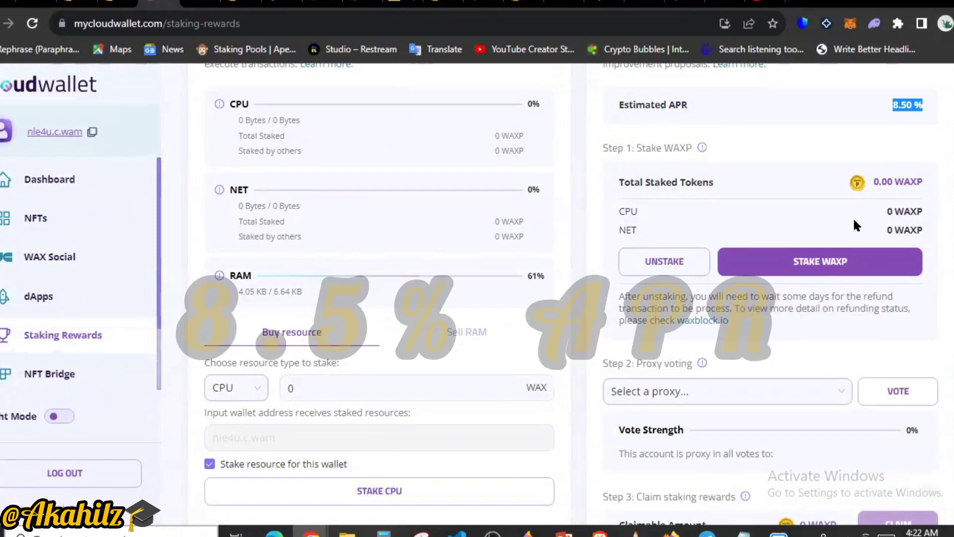
click(898, 107)
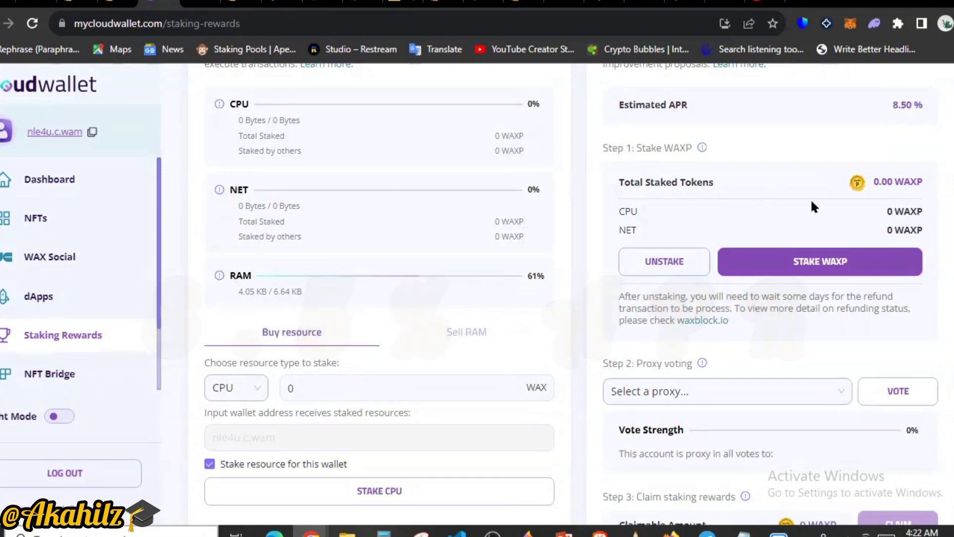
click(808, 271)
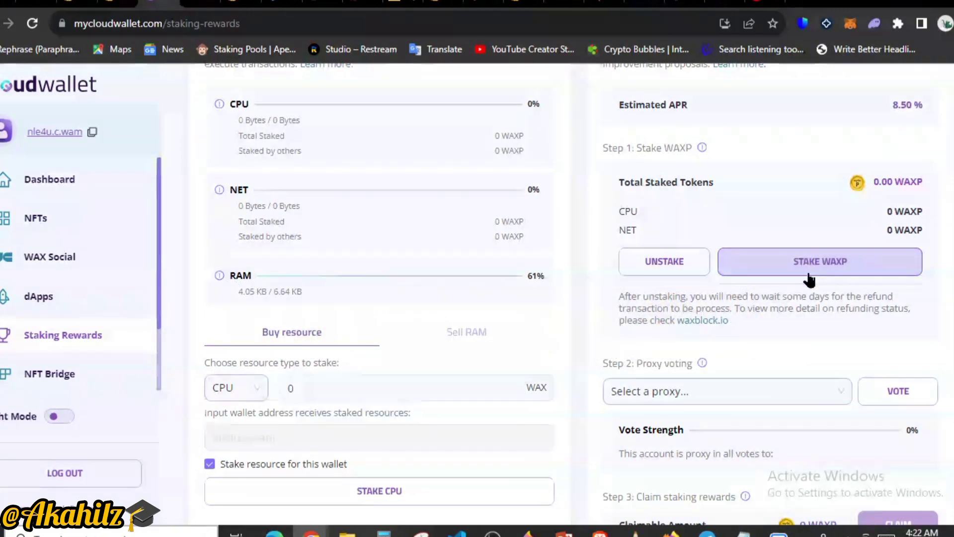
Step: Enter 6 WAXP for CPU and 6 WAXP for NET, then confirm the 12 WAXP stake
click(813, 271)
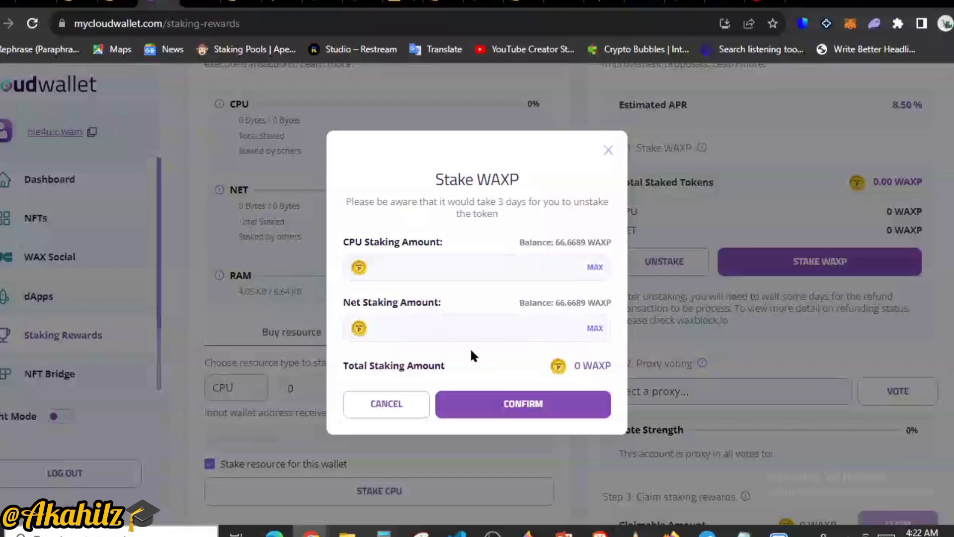
click(434, 269)
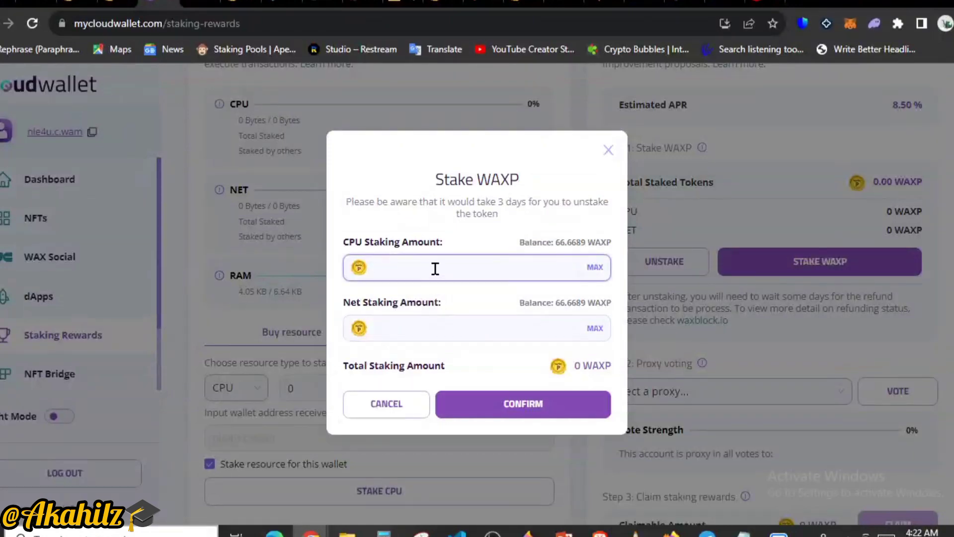
text(6)
click(418, 326)
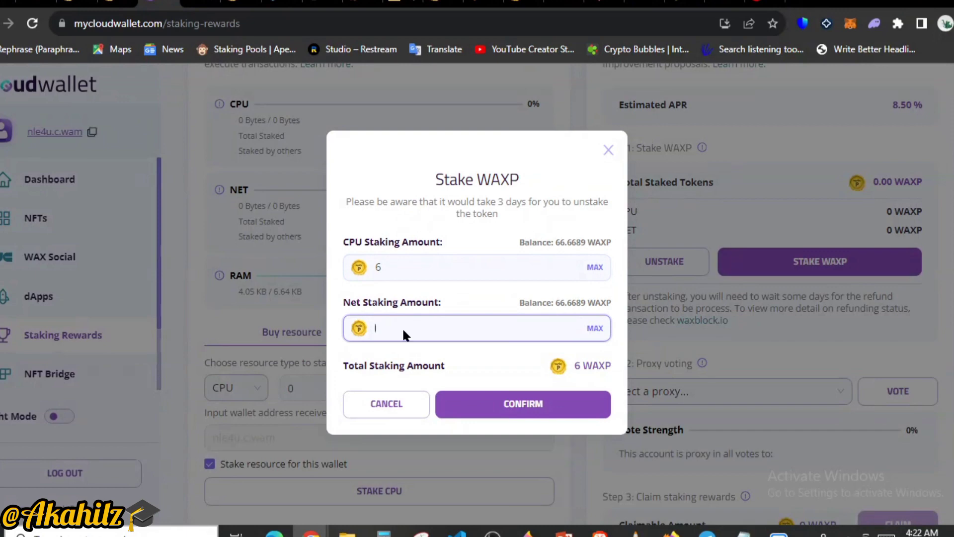
text(6)
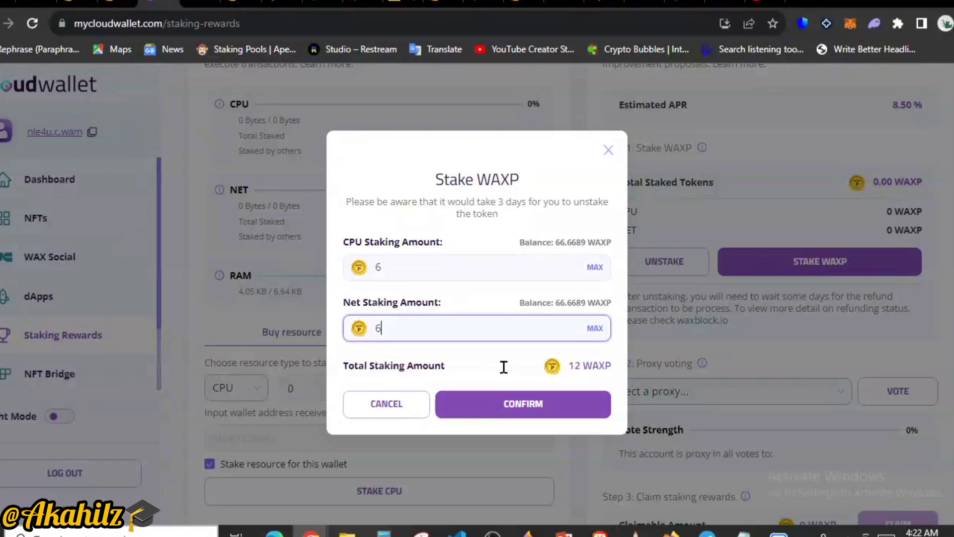
click(532, 406)
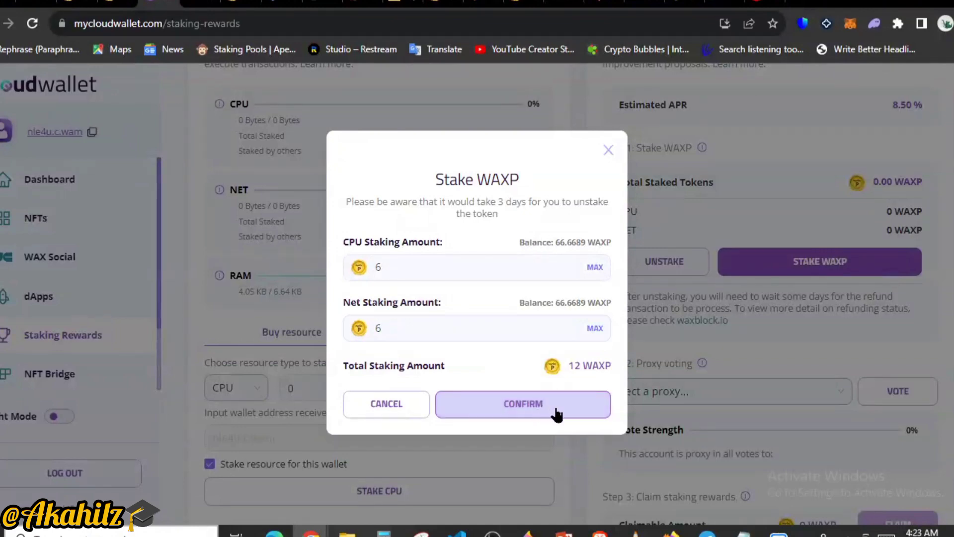
Step: Approve the 12 WAXP staking transaction and highlight the resulting transaction ID
click(557, 410)
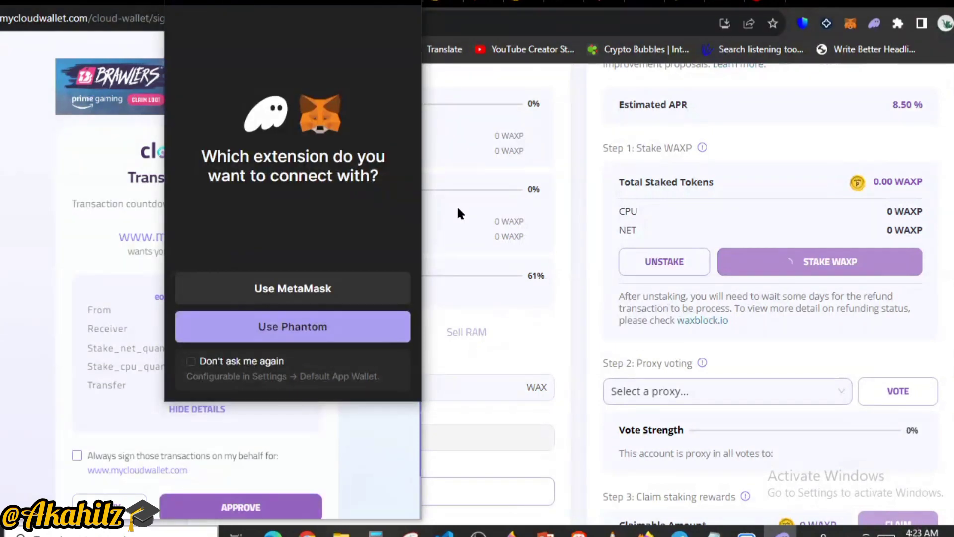
click(308, 327)
scroll(258, 417, down, 1)
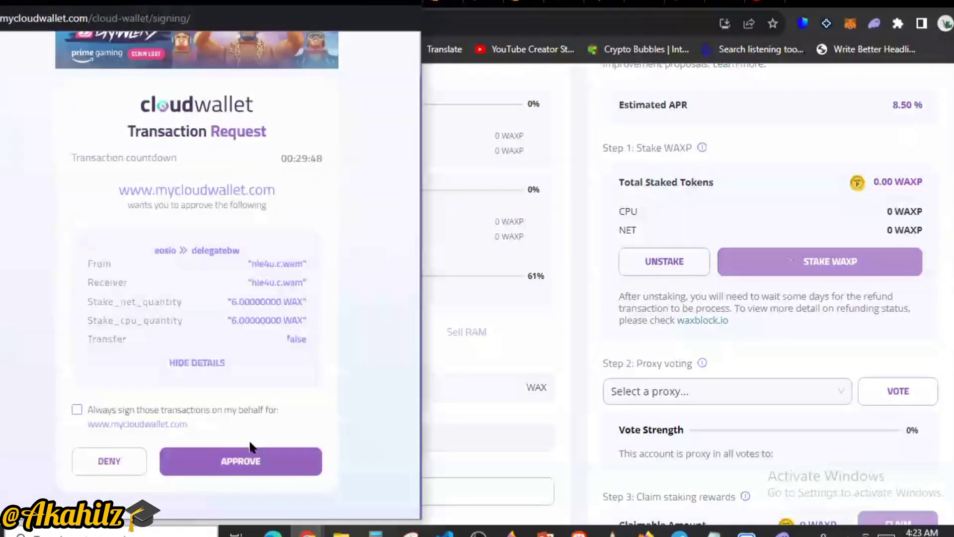
click(249, 463)
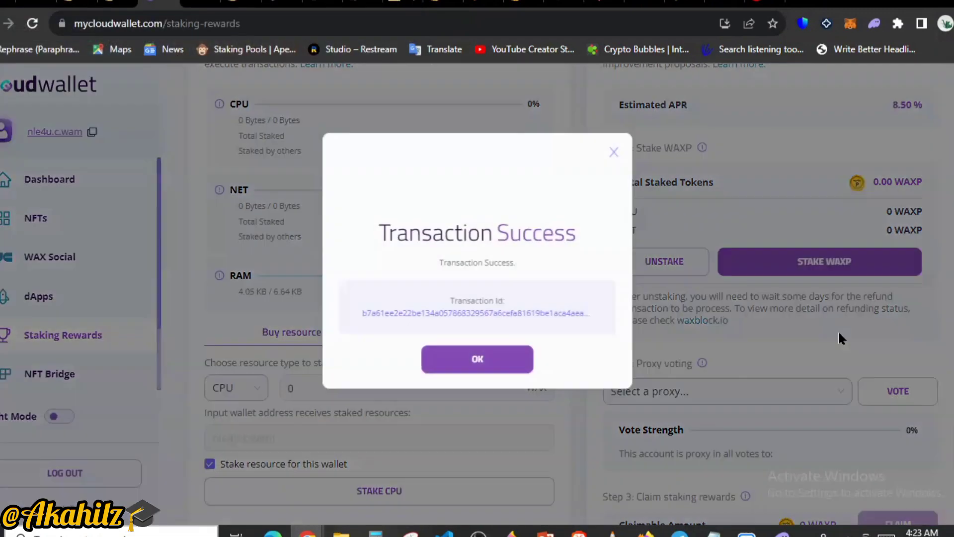
click(460, 358)
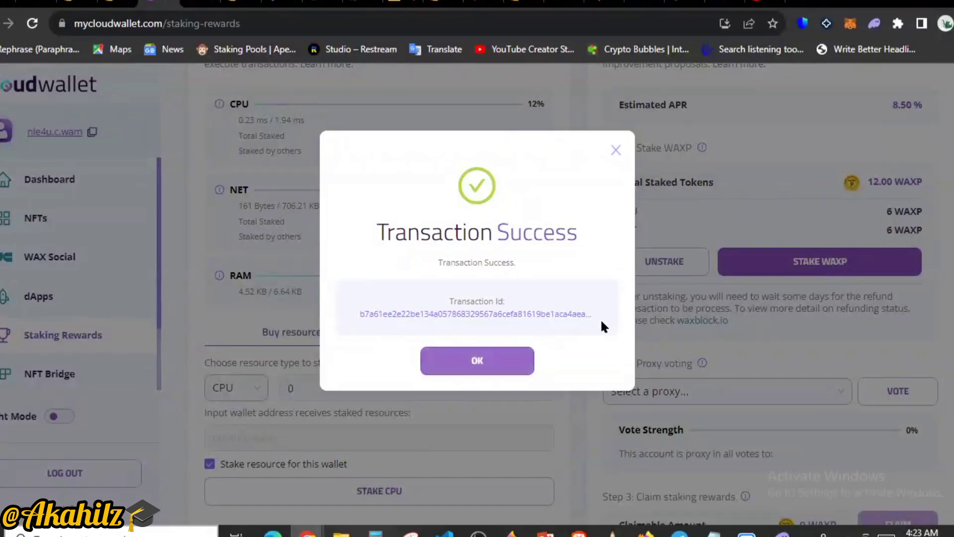
drag(599, 314, 358, 313)
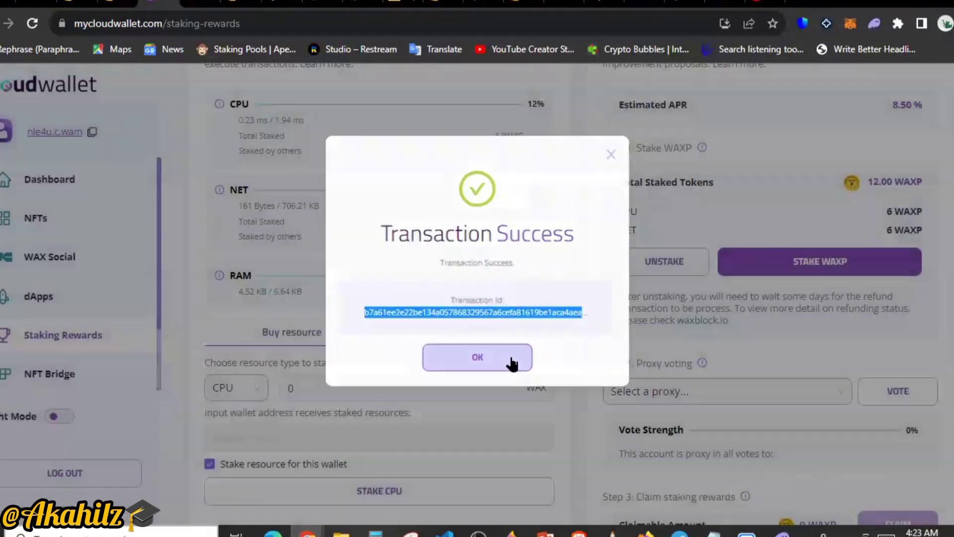
Step: Dismiss the success message and review 12 WAXP staked (6 CPU, 6 NET) and 12% CPU usage
click(512, 360)
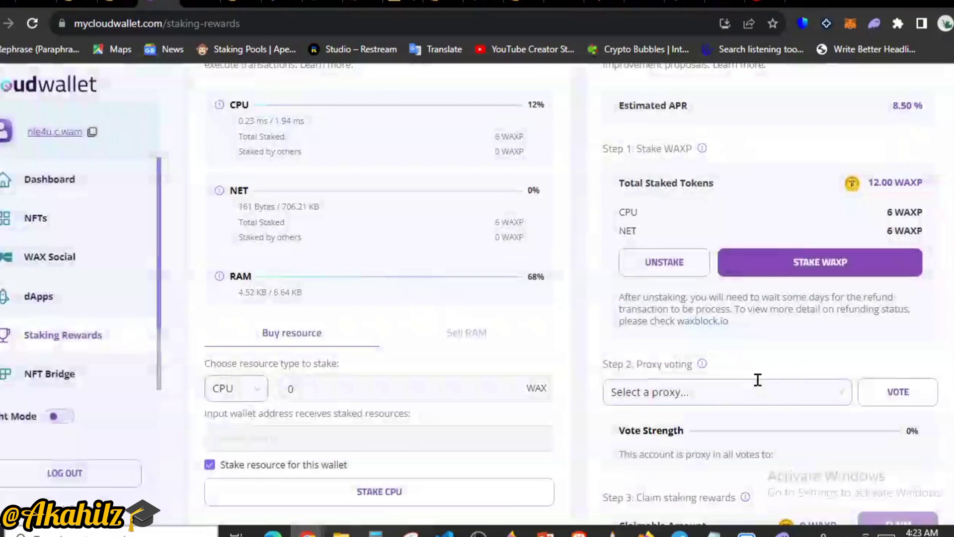
scroll(844, 378, up, 3)
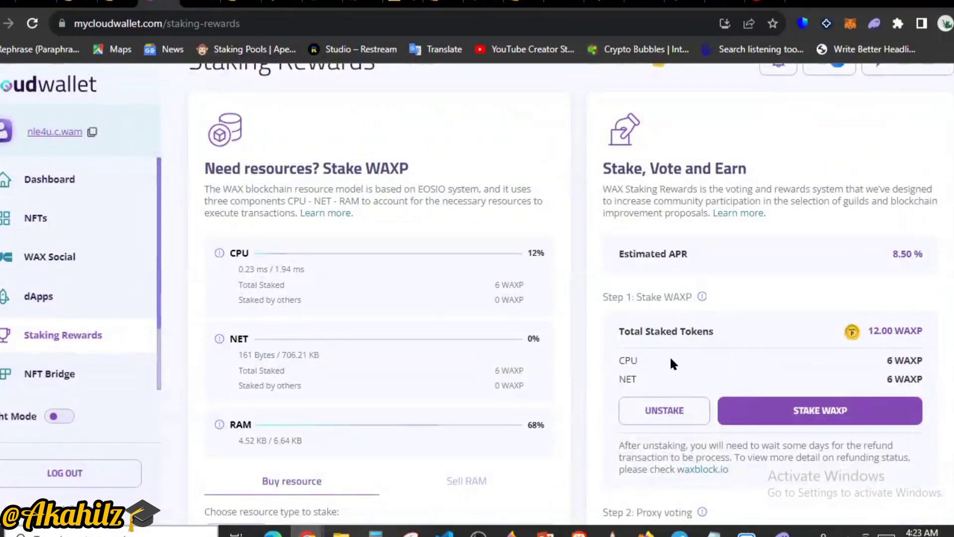
scroll(718, 400, down, 5)
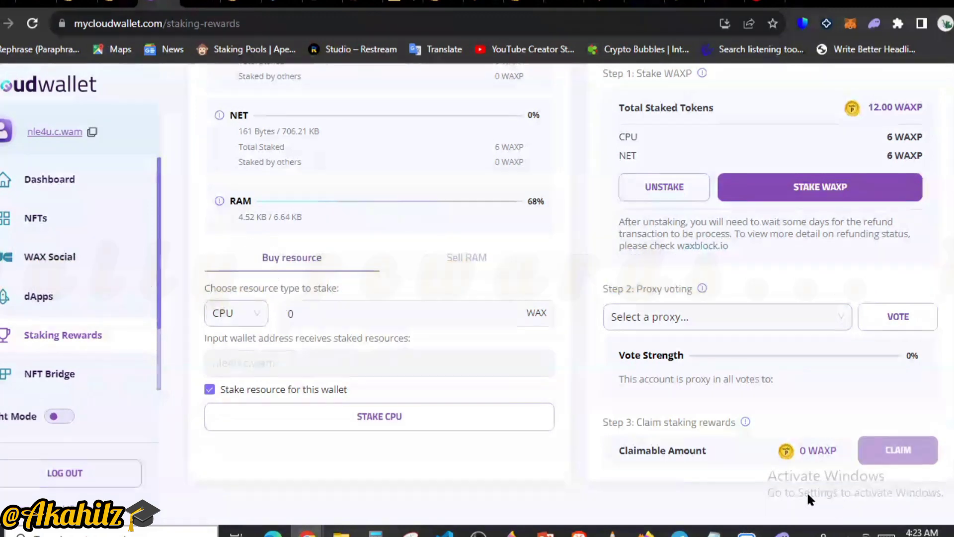
mouse_move(745, 422)
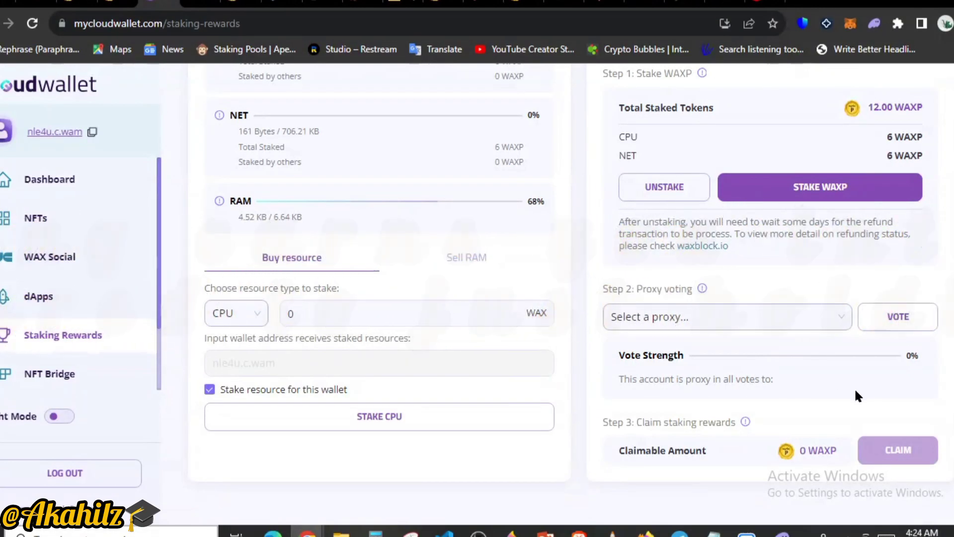
scroll(815, 348, up, 3)
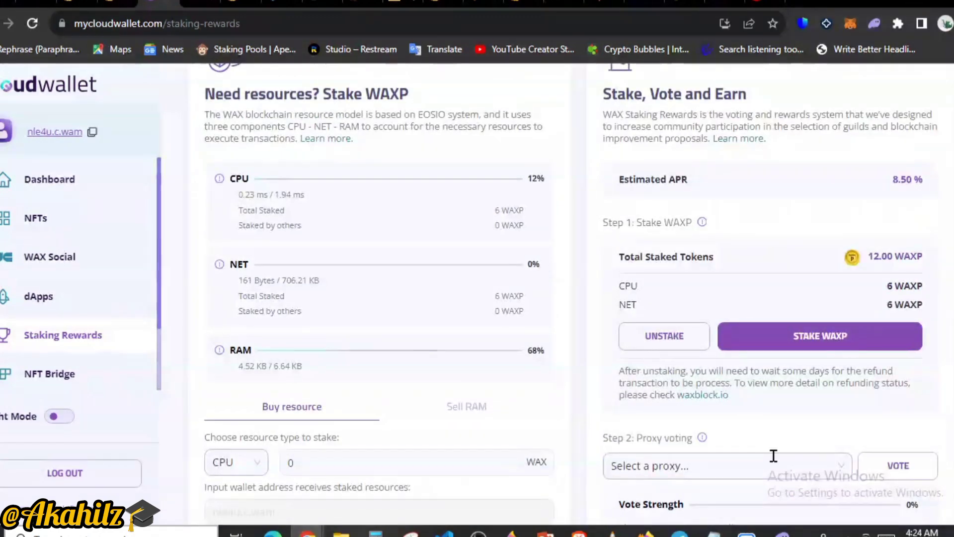
scroll(760, 442, down, 3)
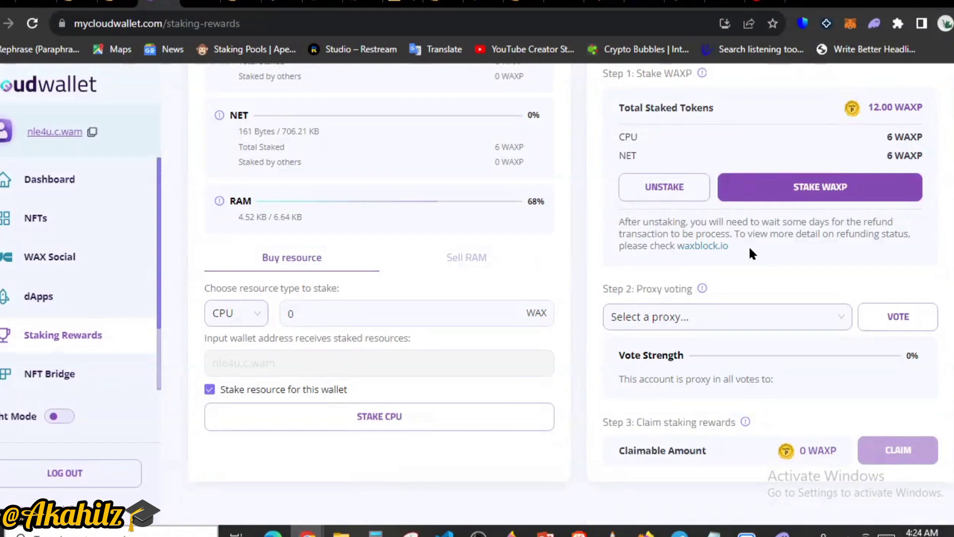
scroll(775, 251, up, 1)
scroll(718, 288, up, 4)
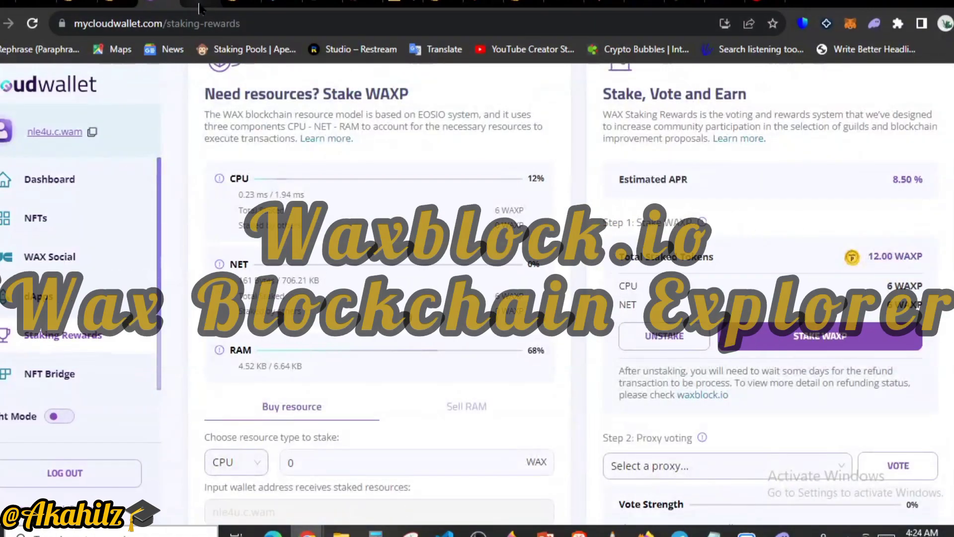
Step: Switch to the waxblock.io wallet resources tab and scroll the Manage CPU/NET form
click(231, 6)
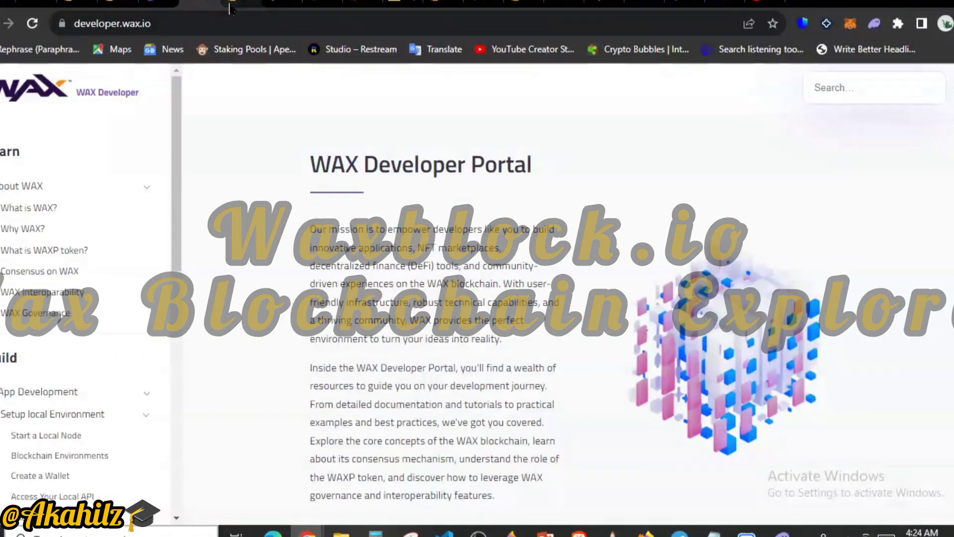
click(277, 4)
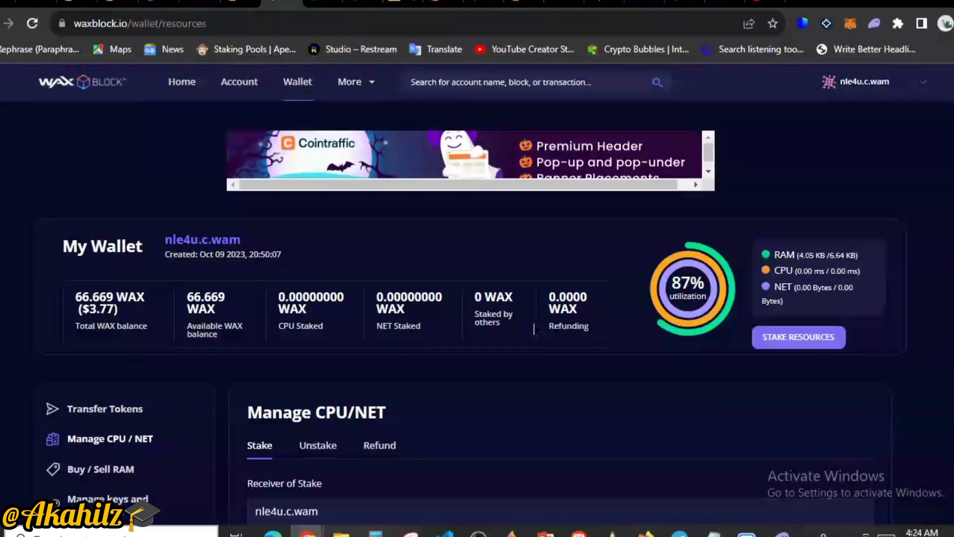
scroll(534, 329, down, 4)
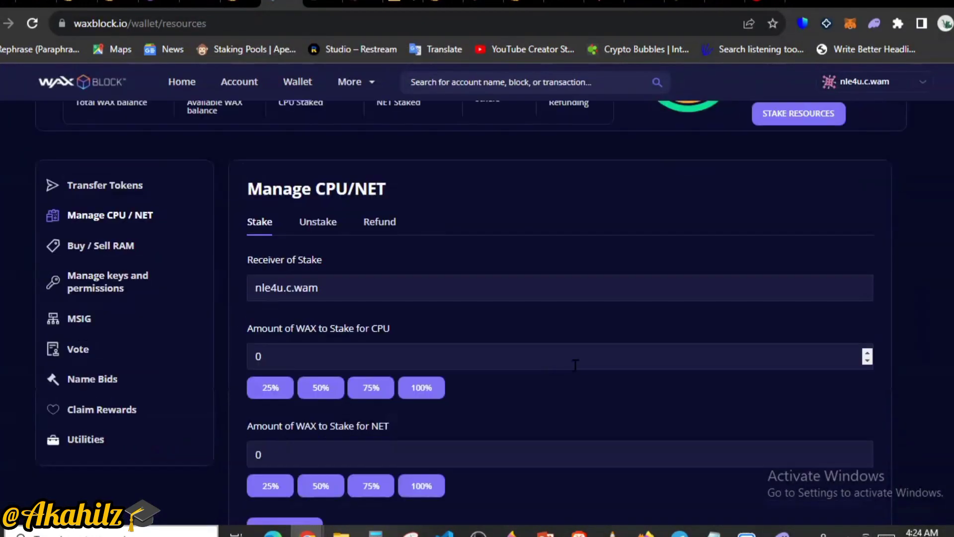
scroll(575, 365, up, 3)
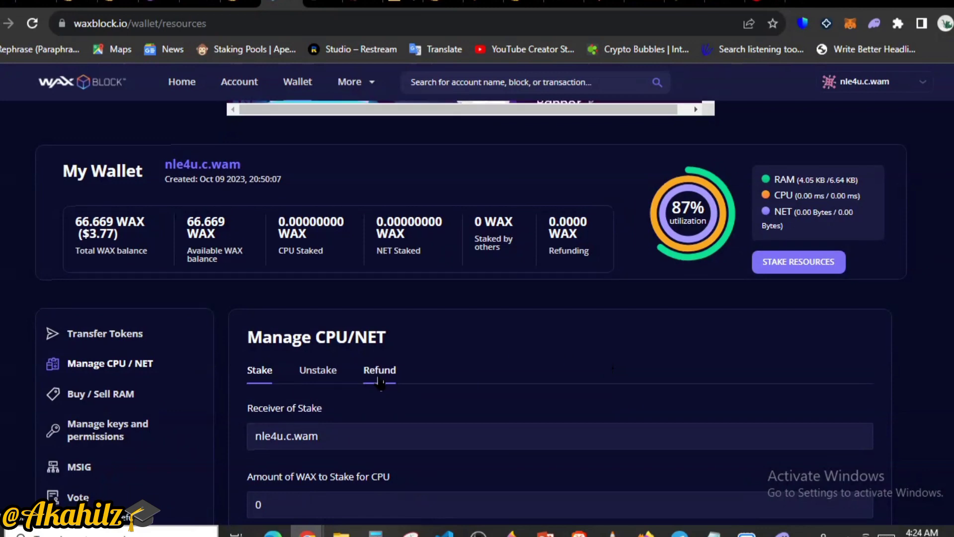
scroll(269, 258, down, 2)
scroll(438, 277, up, 3)
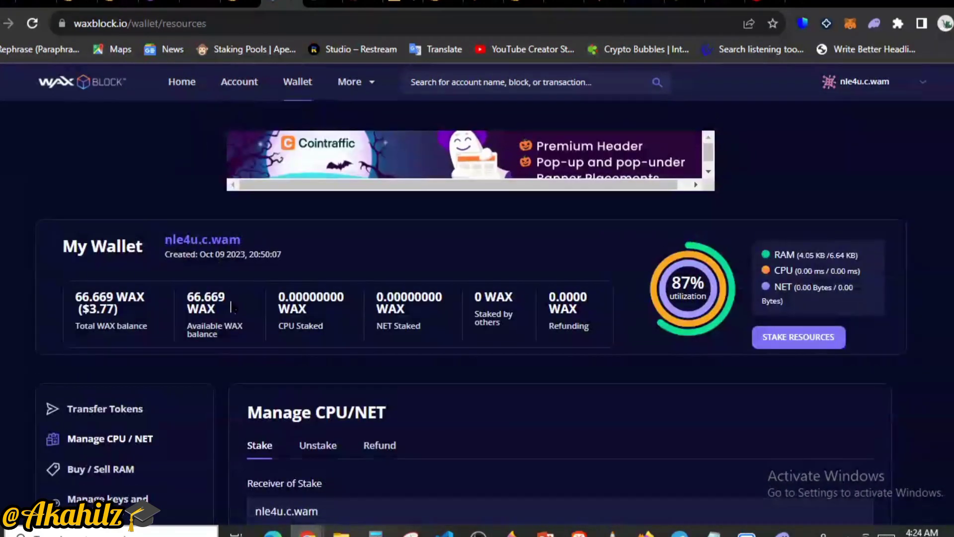
Step: Highlight the account creation date, 66.669 WAX total and available balances, and staked-by-others amounts
drag(288, 259, 176, 255)
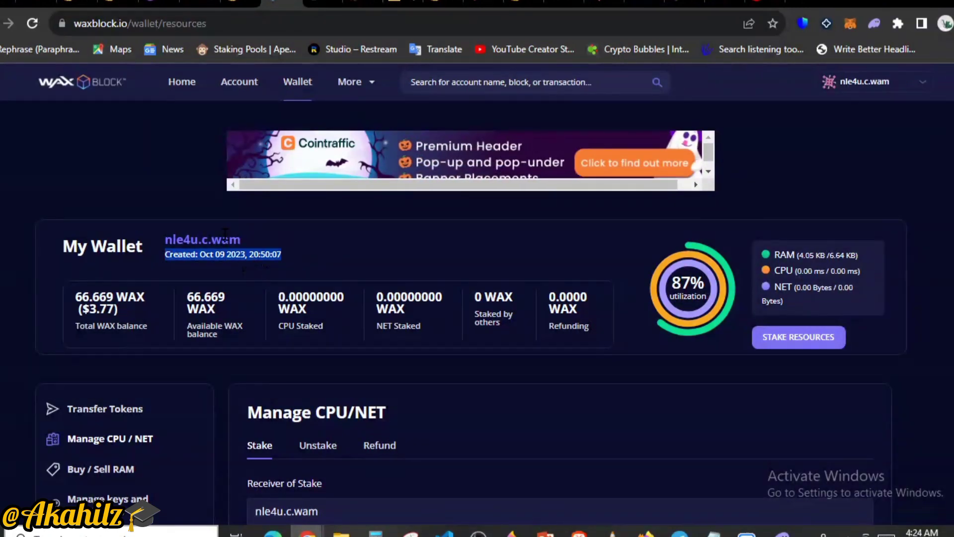
click(274, 240)
drag(148, 329, 68, 300)
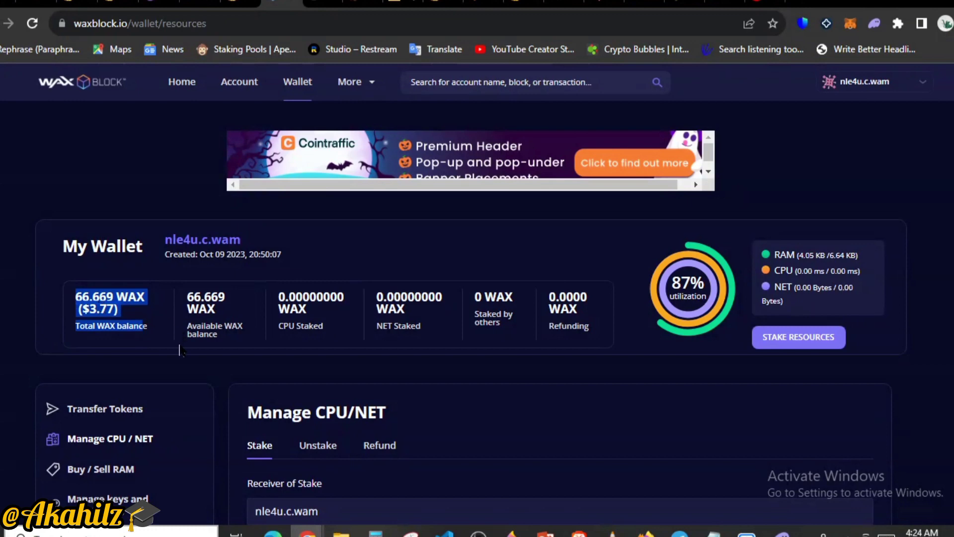
drag(230, 318, 187, 302)
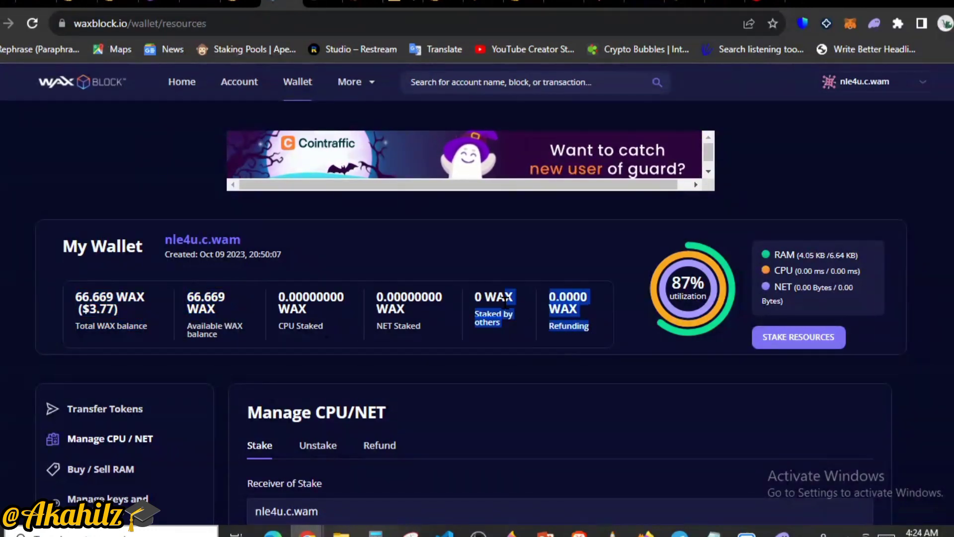
drag(506, 298, 478, 297)
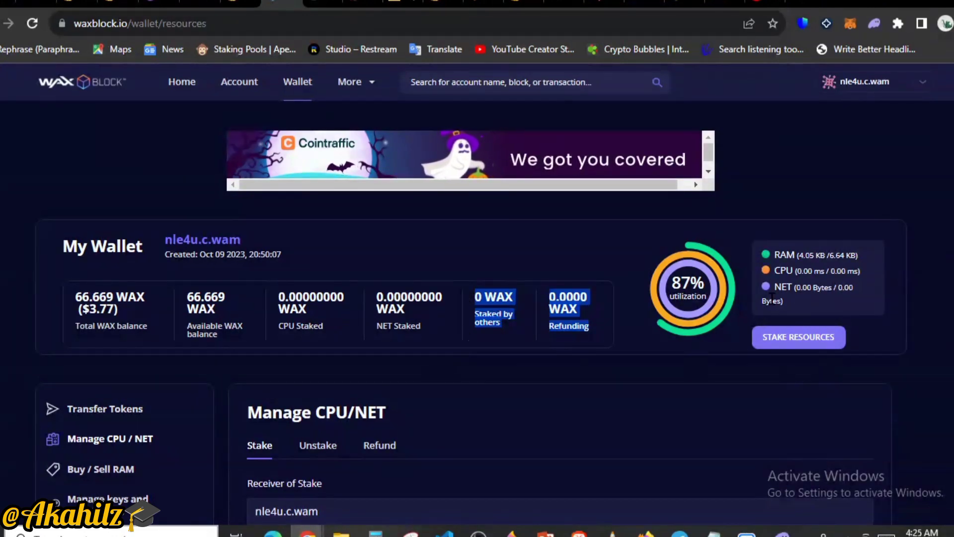
scroll(521, 366, down, 8)
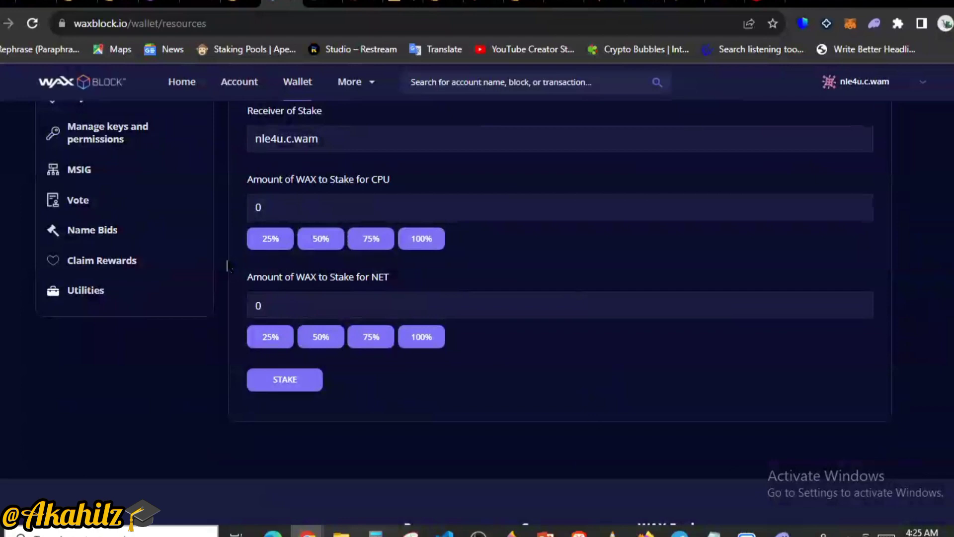
scroll(227, 266, up, 6)
scroll(180, 486, down, 5)
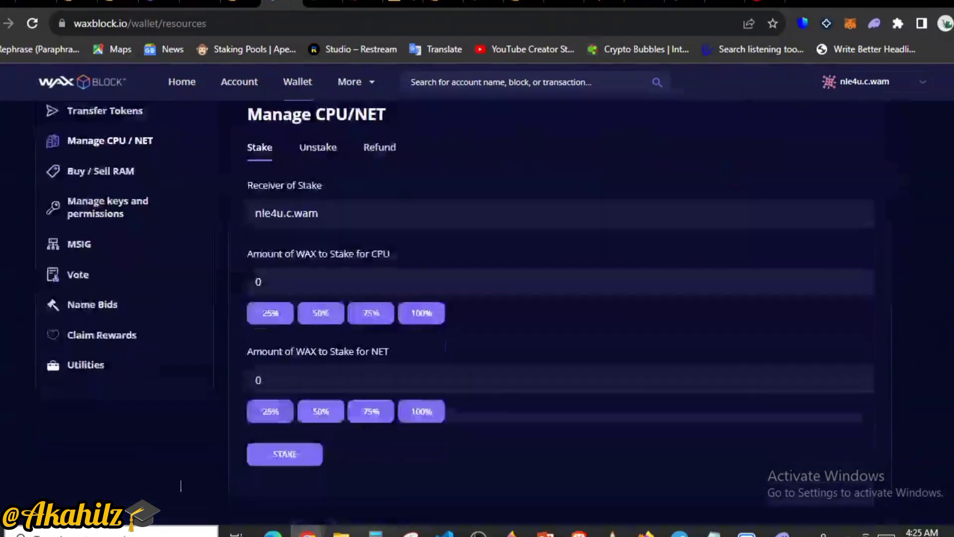
scroll(129, 412, up, 6)
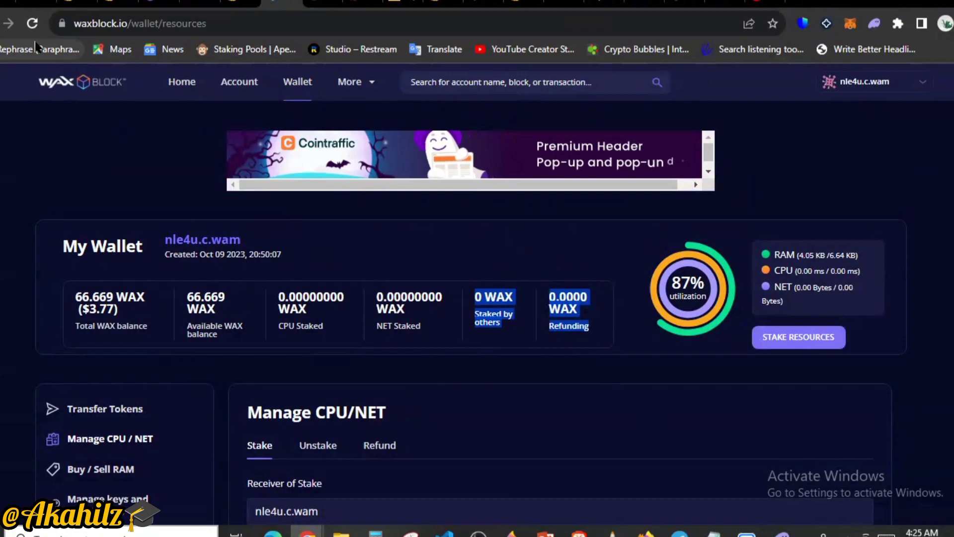
Step: Highlight the 6 WAX staked to CPU and the 6 WAX staked to NET
scroll(260, 317, down, 4)
scroll(259, 317, down, 8)
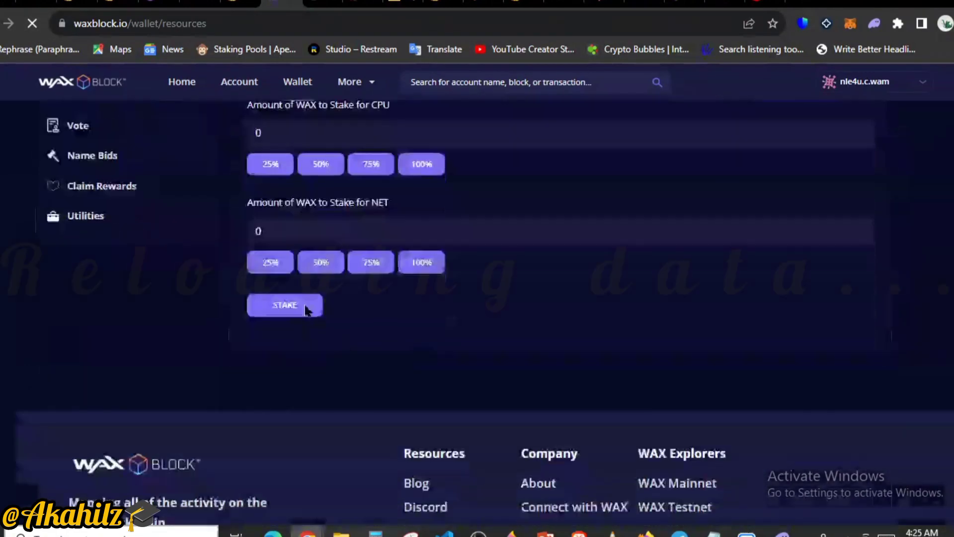
scroll(308, 309, up, 11)
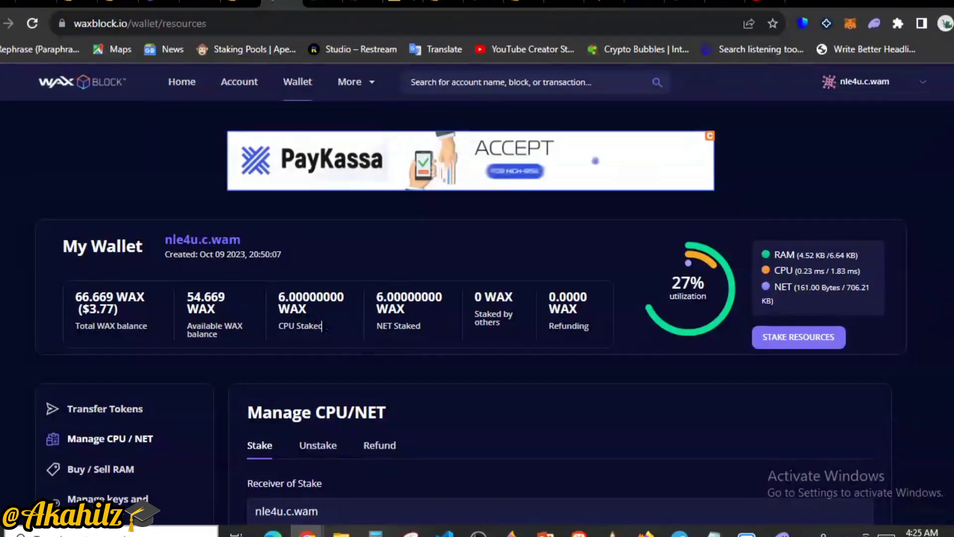
drag(322, 325, 182, 301)
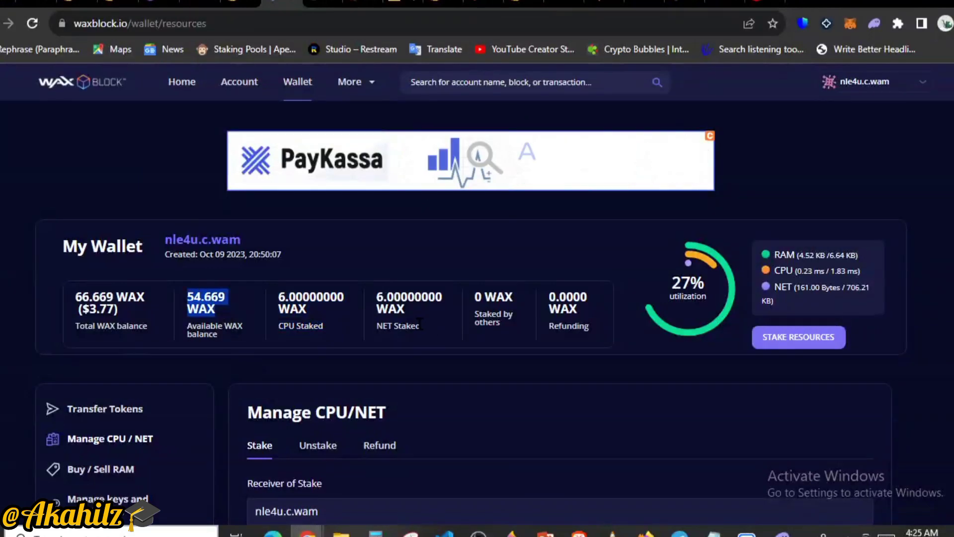
drag(431, 332, 376, 307)
Step: Copy the account name from the Receiver of Stake field
scroll(447, 353, down, 3)
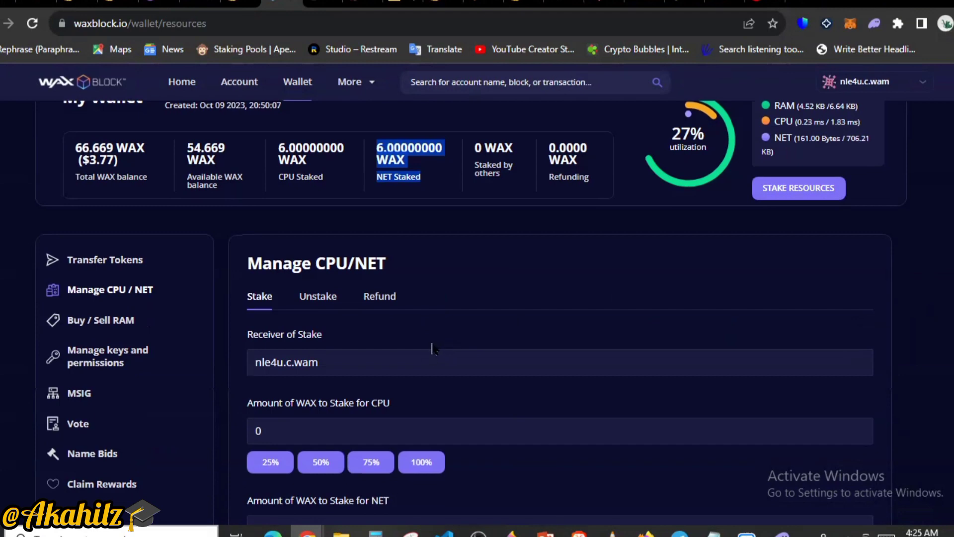
scroll(432, 347, down, 5)
scroll(465, 293, up, 5)
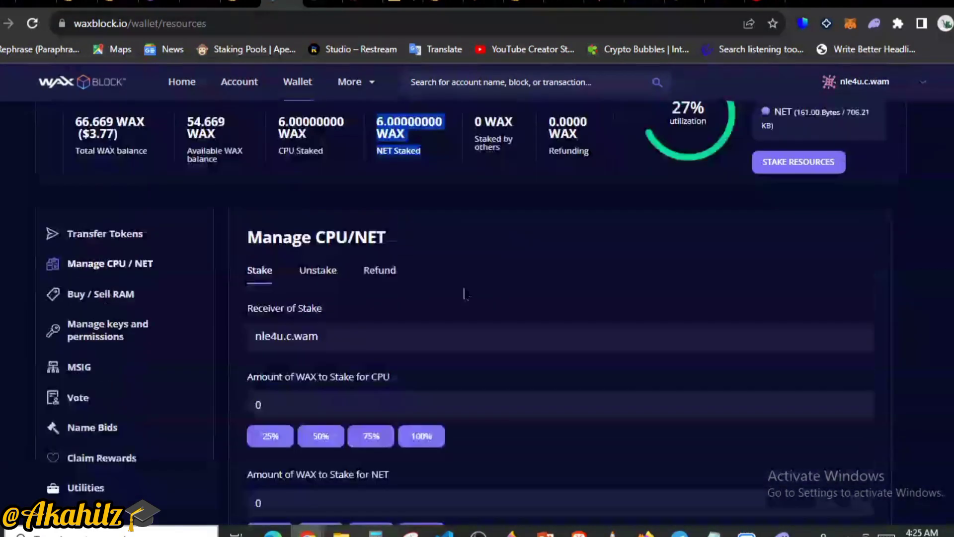
scroll(465, 293, up, 1)
drag(319, 362, 272, 363)
right_click(282, 363)
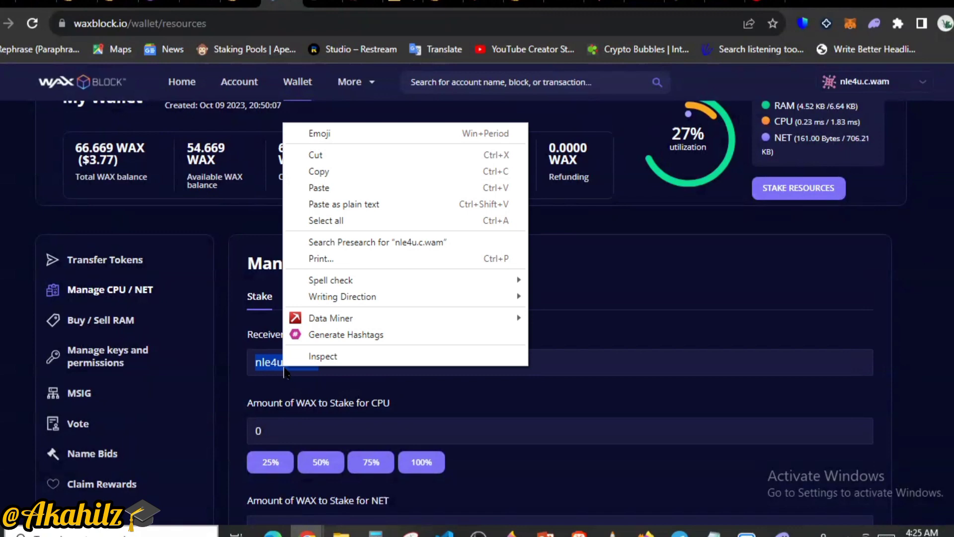
click(338, 174)
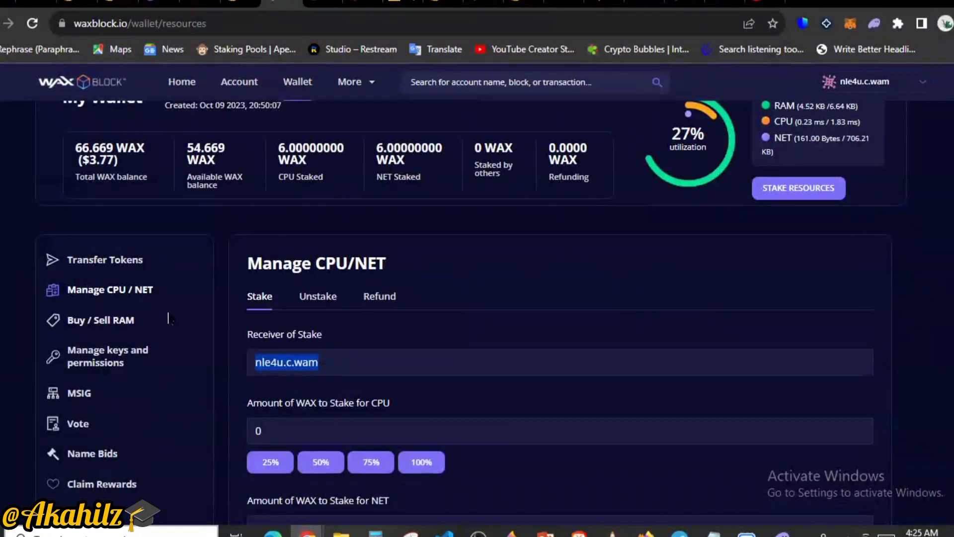
scroll(128, 359, down, 1)
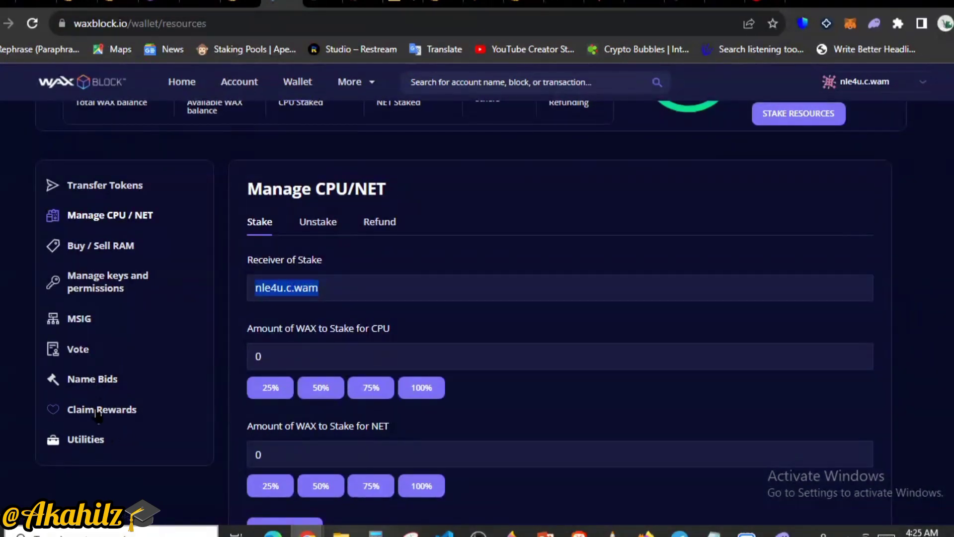
scroll(140, 372, down, 1)
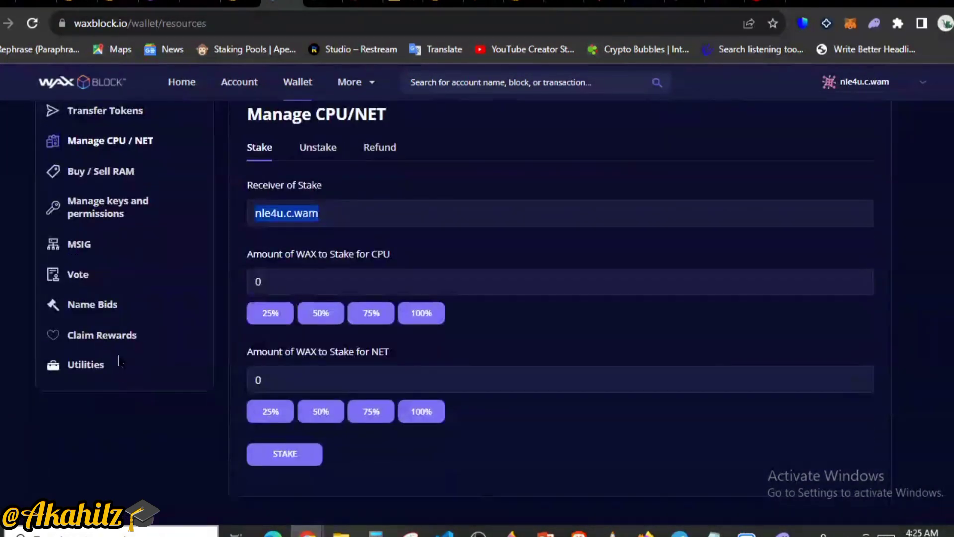
scroll(105, 247, up, 1)
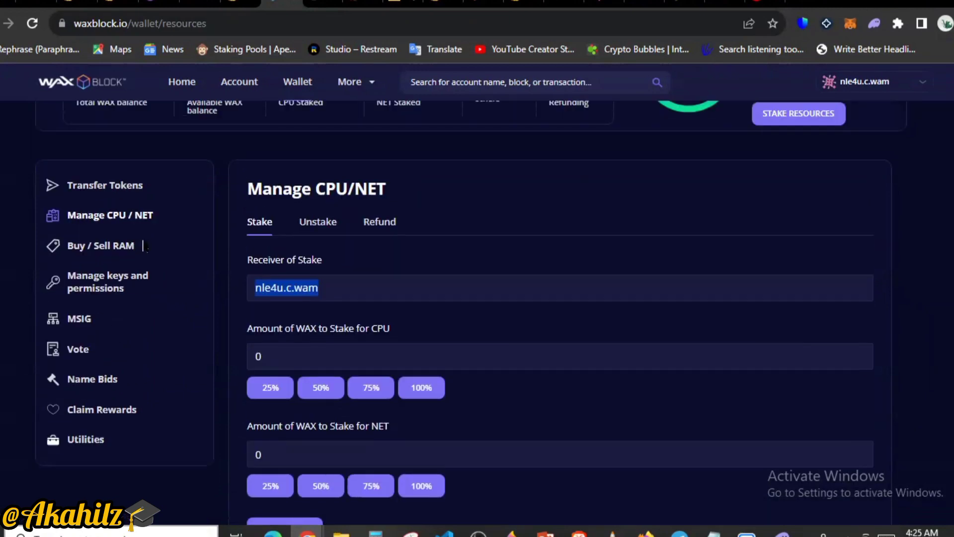
Step: Look over the Transfer Tokens form
click(118, 195)
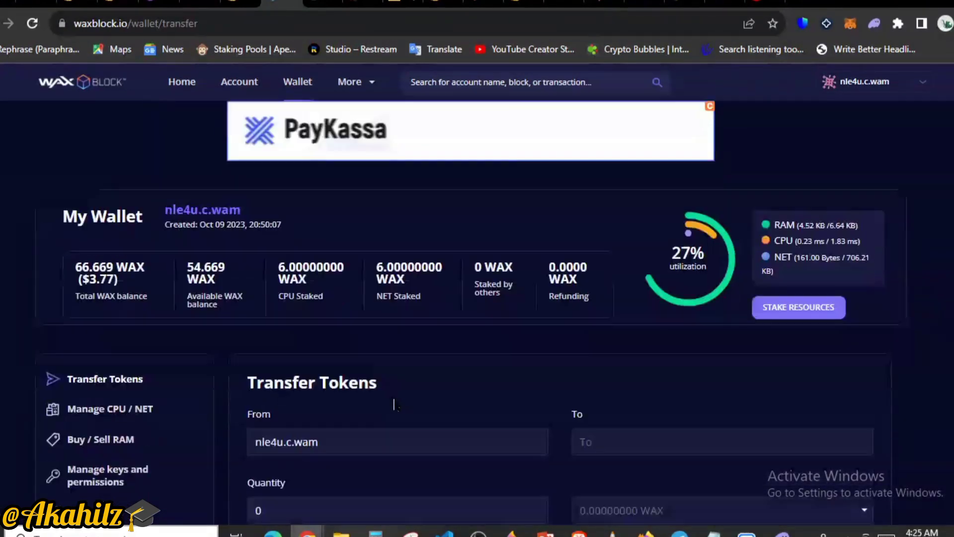
scroll(442, 362, down, 2)
scroll(512, 355, down, 3)
scroll(646, 378, up, 2)
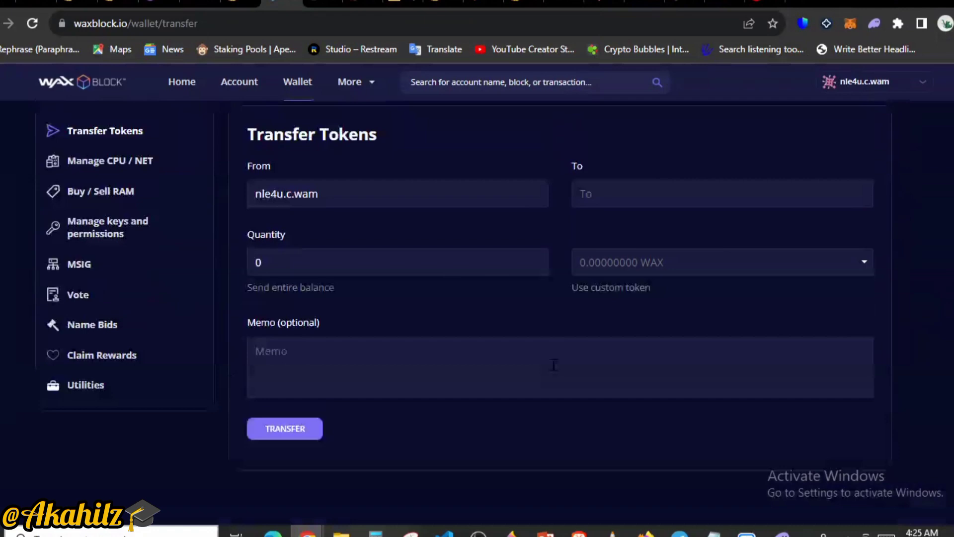
scroll(694, 388, up, 2)
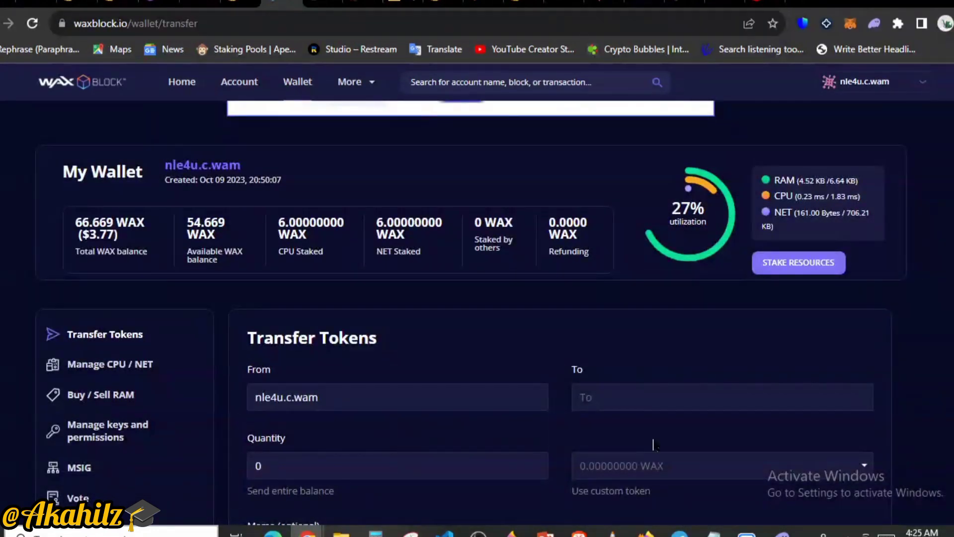
Step: Return to Stake Resources and switch Manage CPU/NET to the Unstake form
click(803, 263)
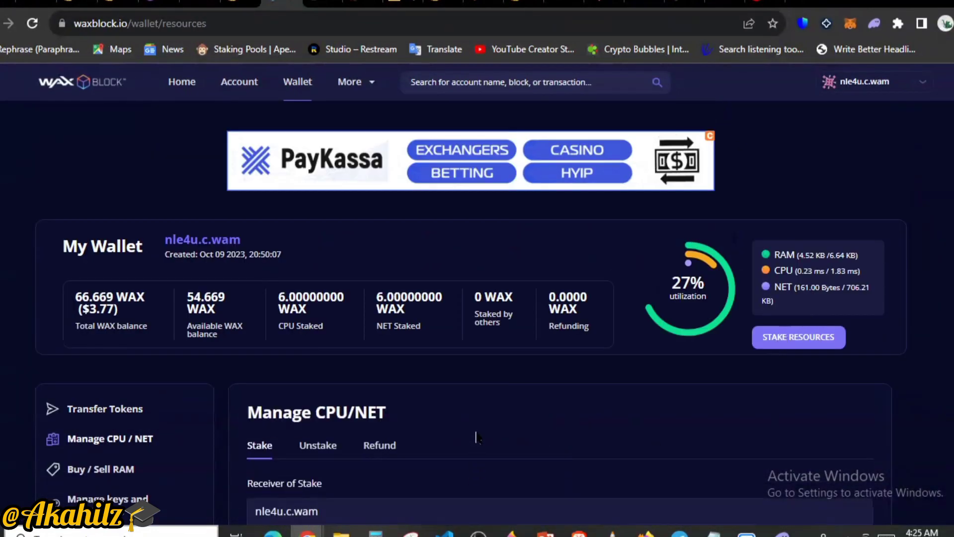
scroll(435, 415, down, 2)
scroll(435, 415, down, 3)
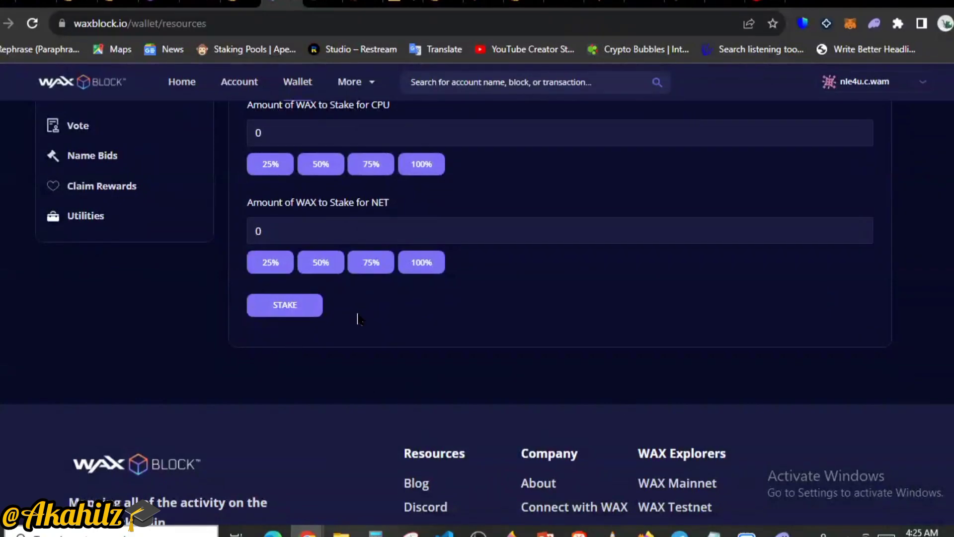
scroll(447, 367, up, 2)
scroll(519, 458, up, 2)
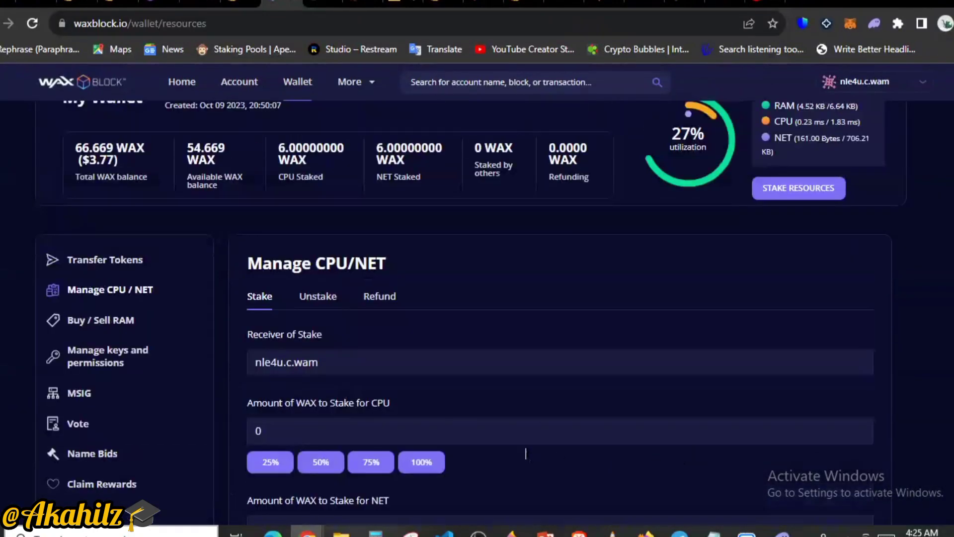
click(311, 298)
scroll(348, 309, down, 1)
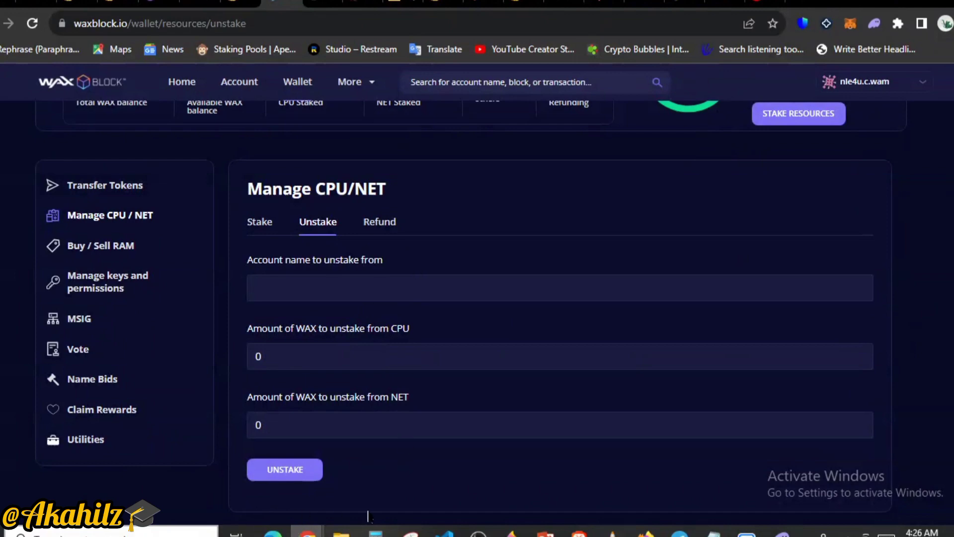
Step: Back in the cloud wallet, view the Magiisto - Sticker, BMO and WCW Badge NFTs in the gallery
click(159, 5)
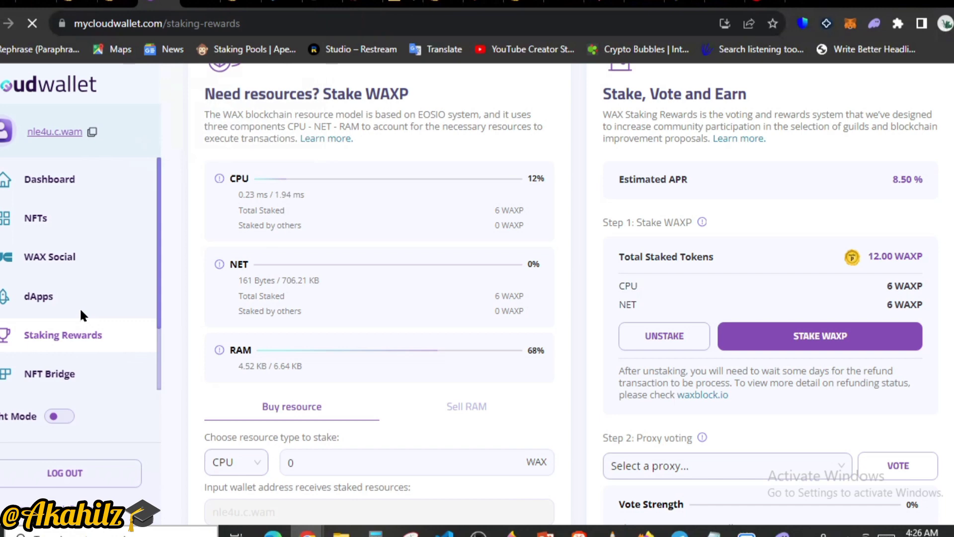
scroll(59, 283, up, 3)
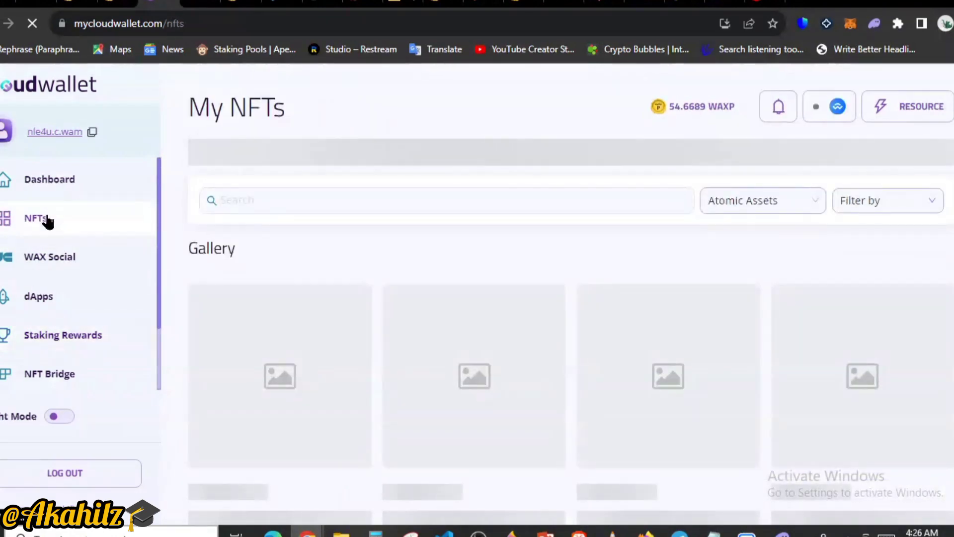
scroll(273, 298, down, 3)
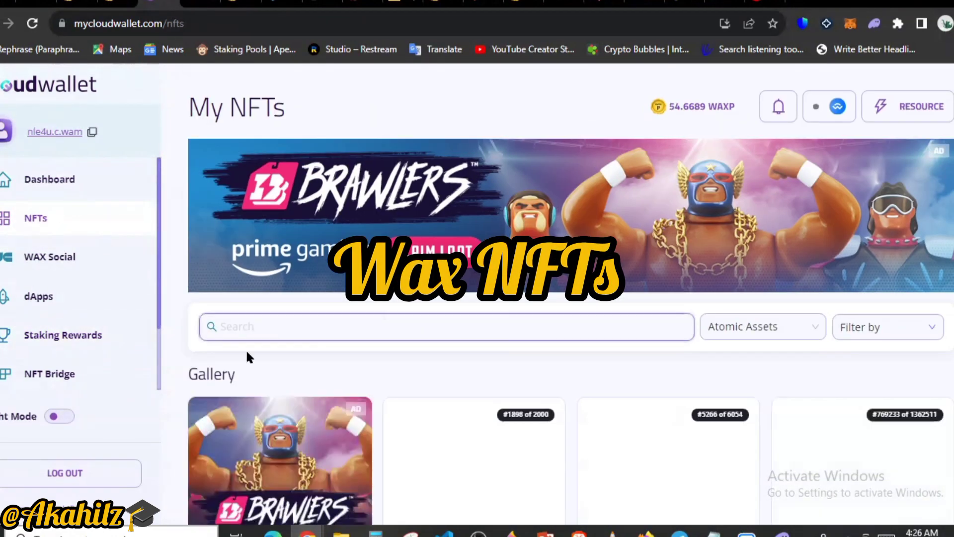
scroll(321, 354, down, 3)
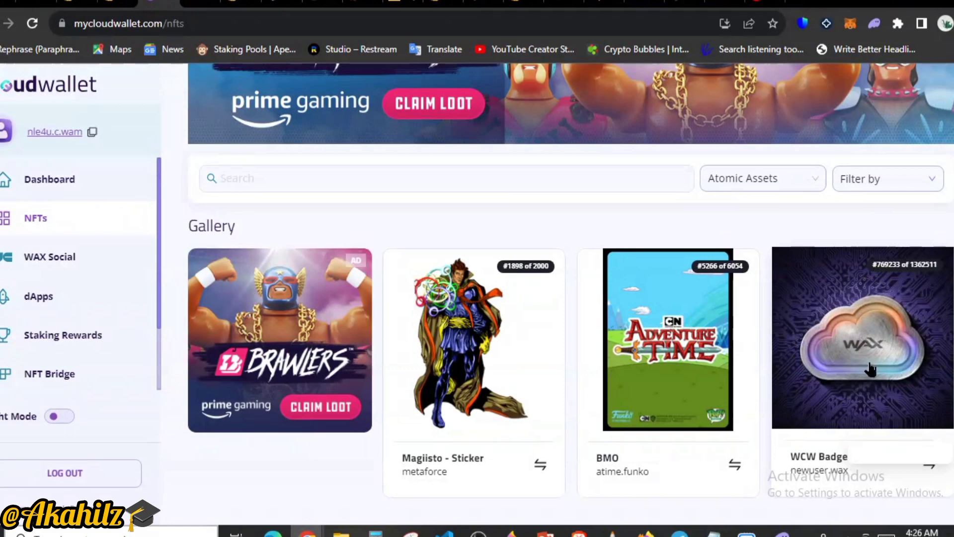
mouse_move(847, 419)
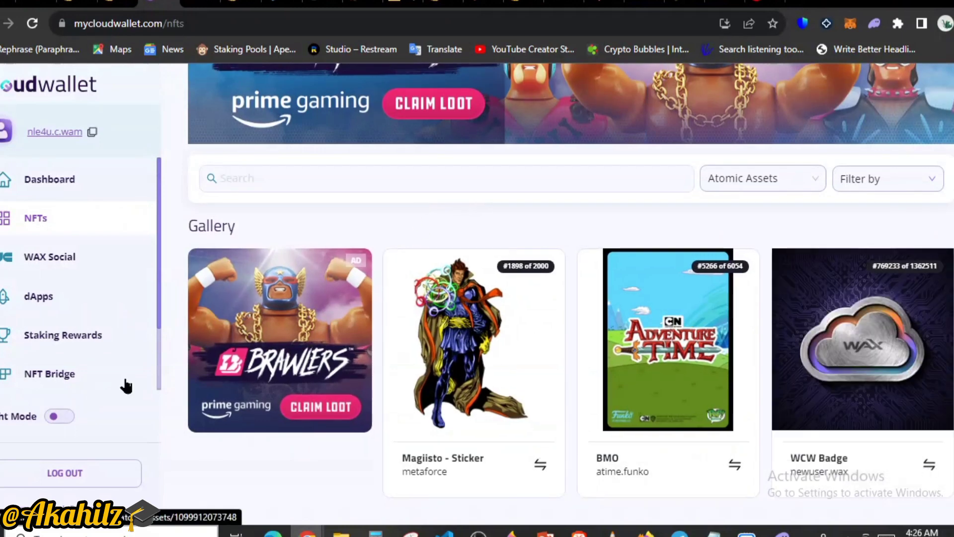
Step: Scroll the WAX Social creator feed and open the 'Thanks this is awesome' post on uncut.network
click(55, 255)
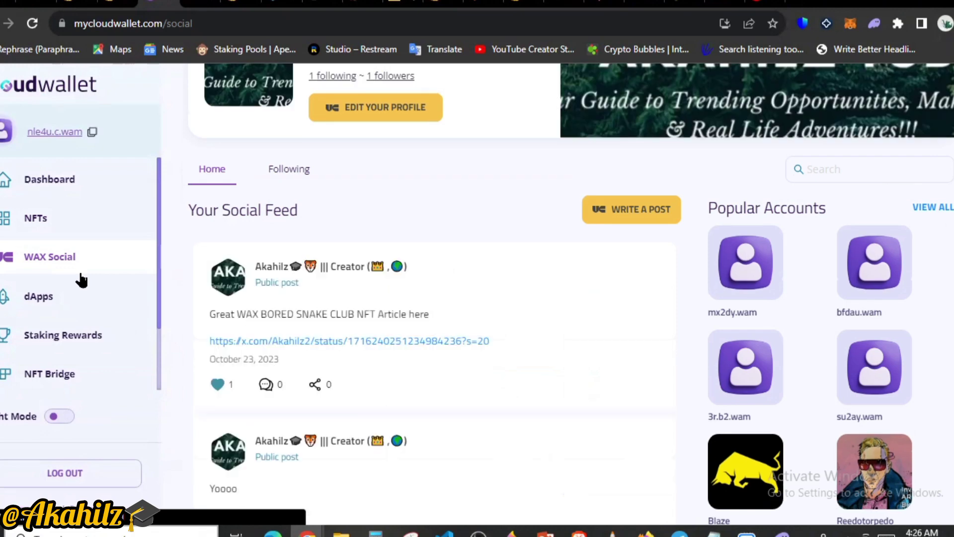
scroll(356, 393, down, 5)
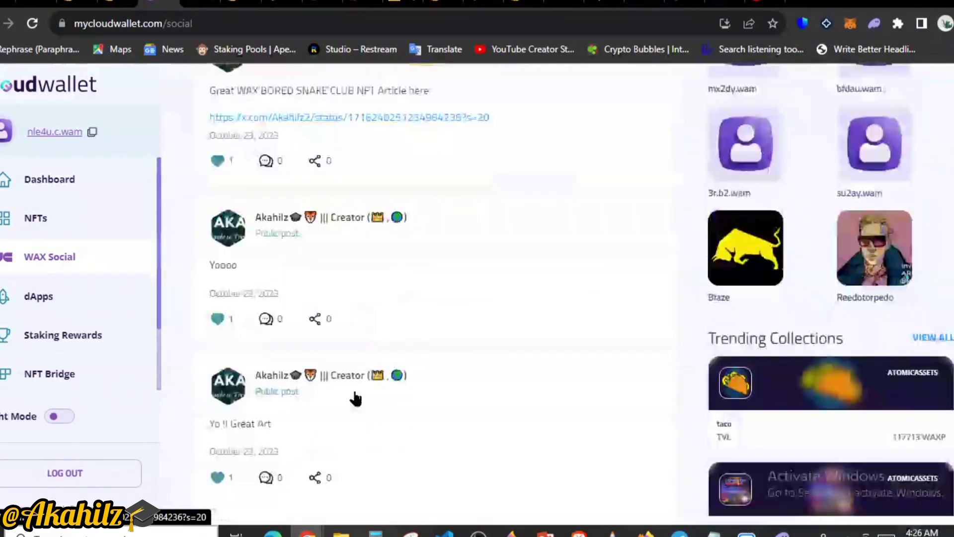
scroll(313, 391, up, 3)
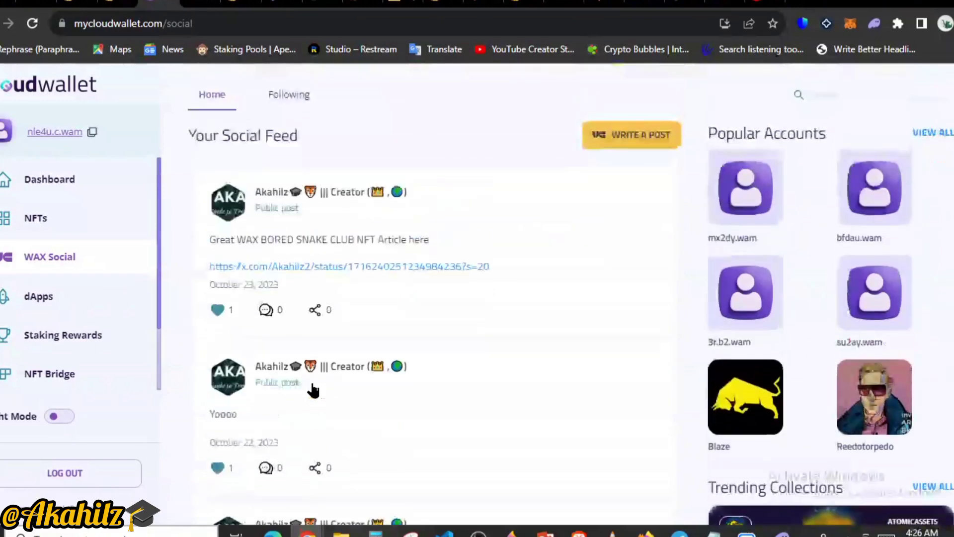
scroll(338, 353, down, 3)
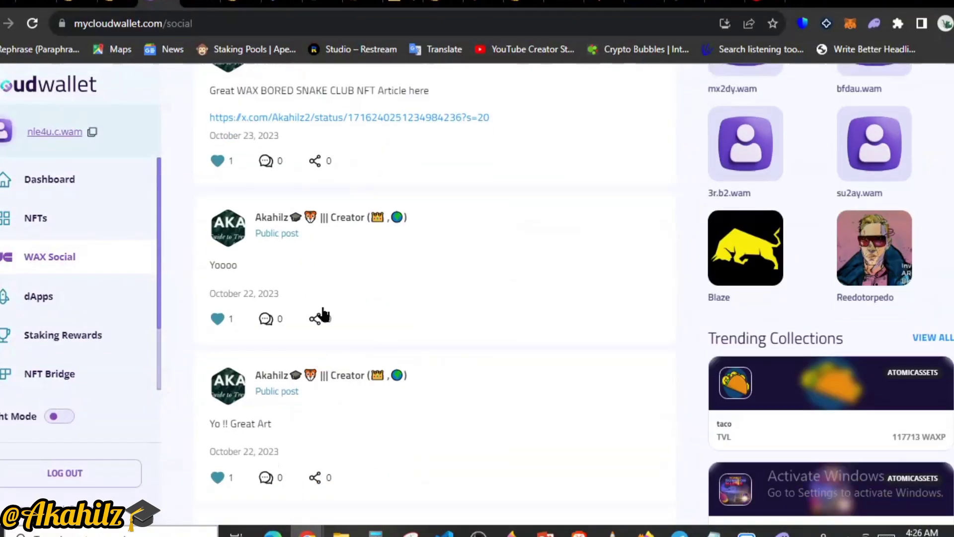
scroll(326, 311, up, 7)
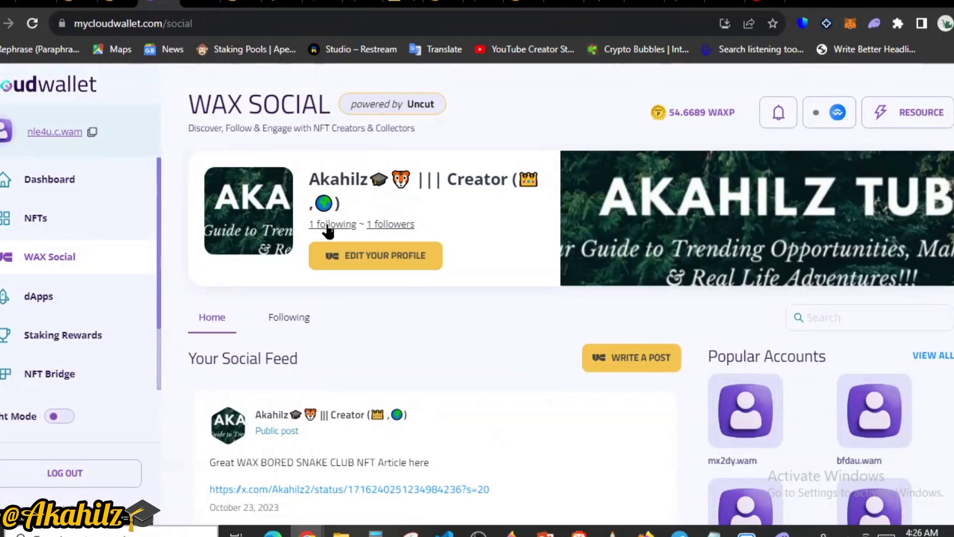
scroll(500, 327, down, 3)
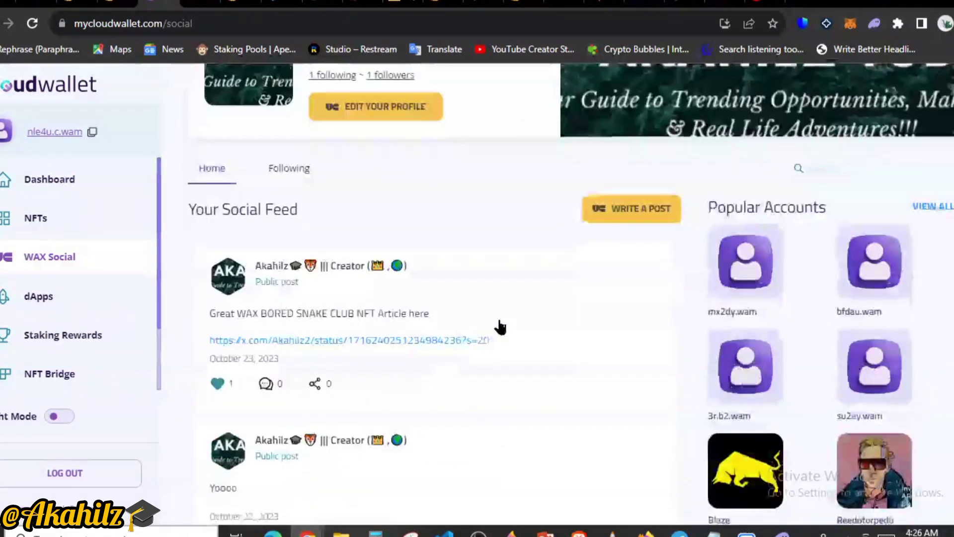
scroll(260, 398, down, 8)
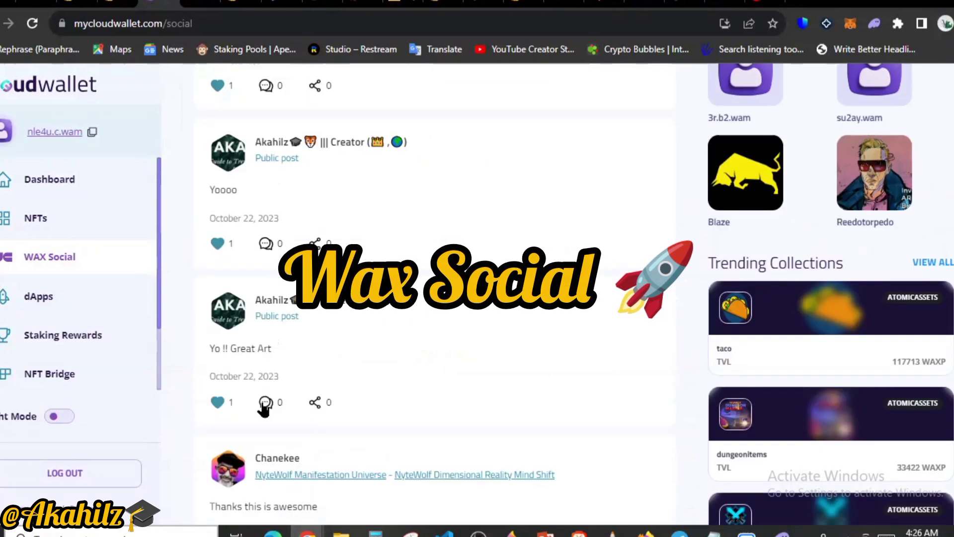
scroll(257, 450, down, 4)
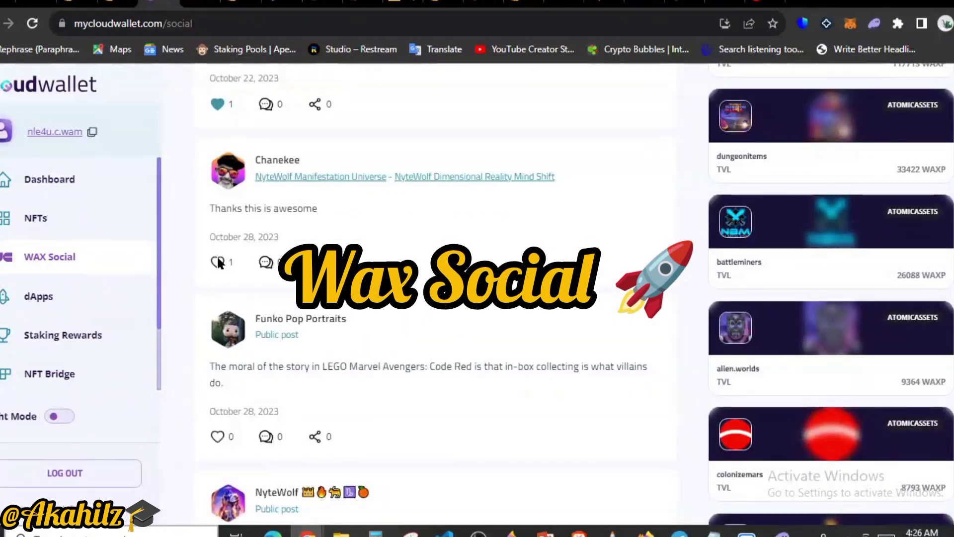
click(383, 327)
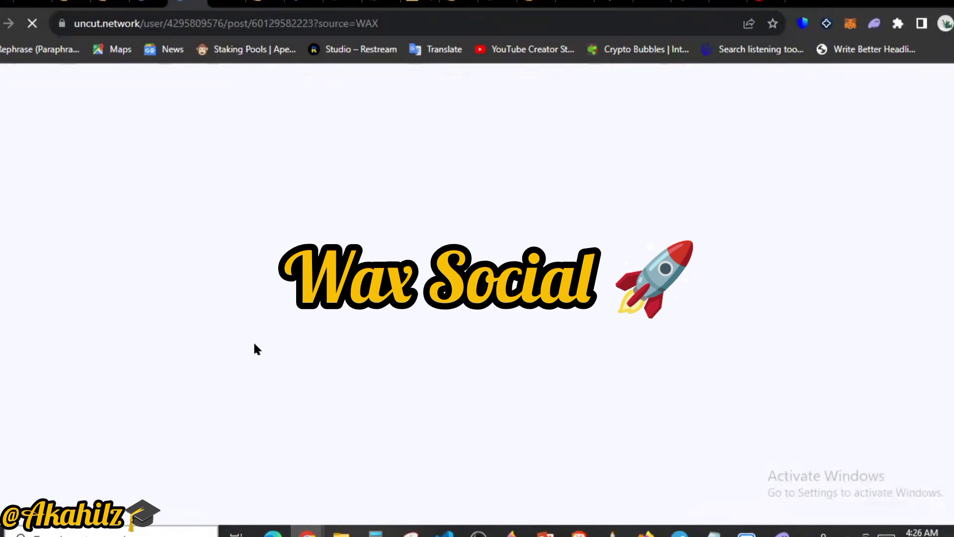
Step: Reply 'lfg!!!' in the comment box on the 'Thanks this is awesome' post
scroll(318, 372, down, 5)
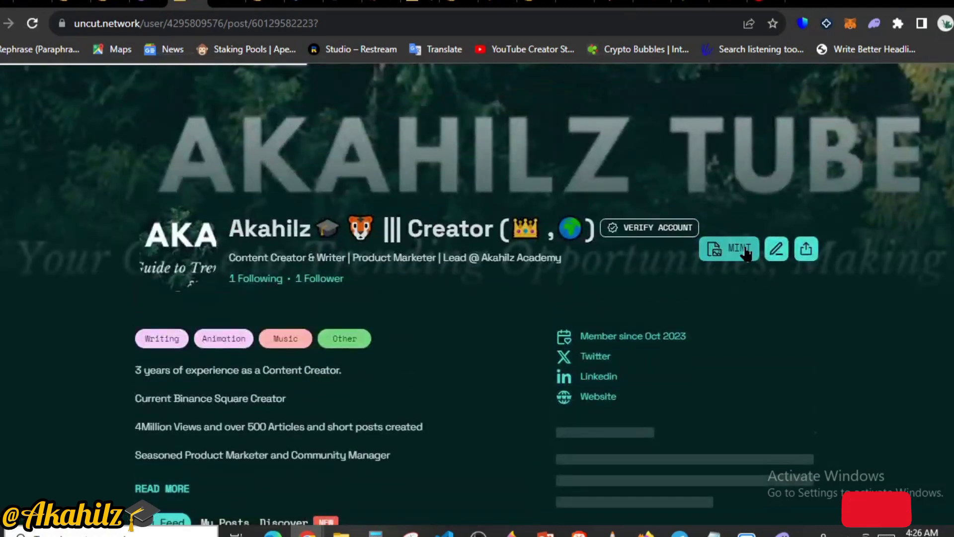
scroll(215, 335, down, 6)
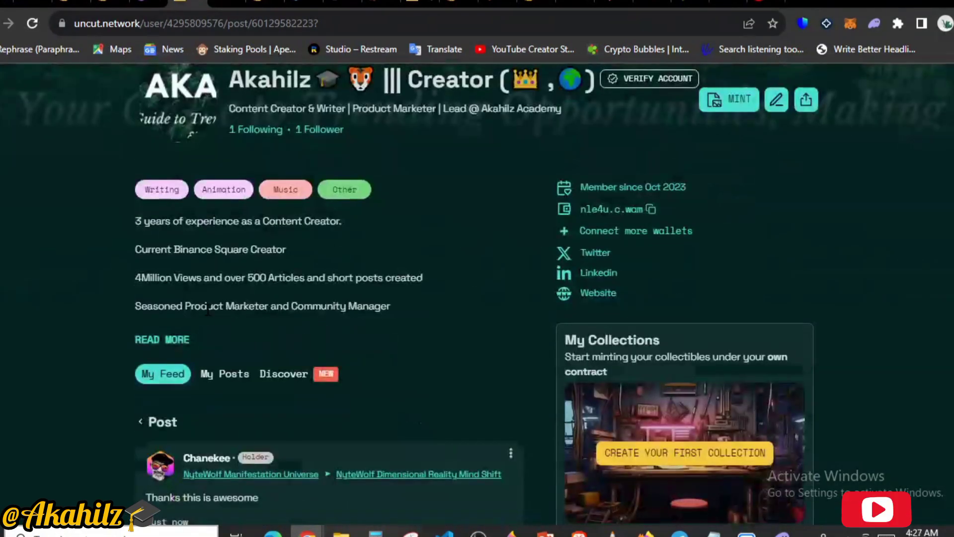
scroll(241, 353, down, 3)
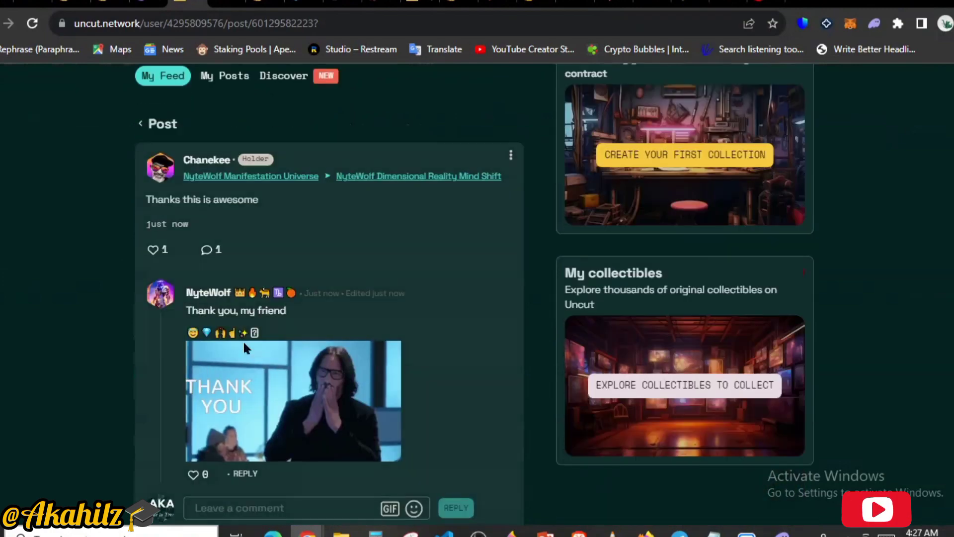
scroll(244, 323, down, 6)
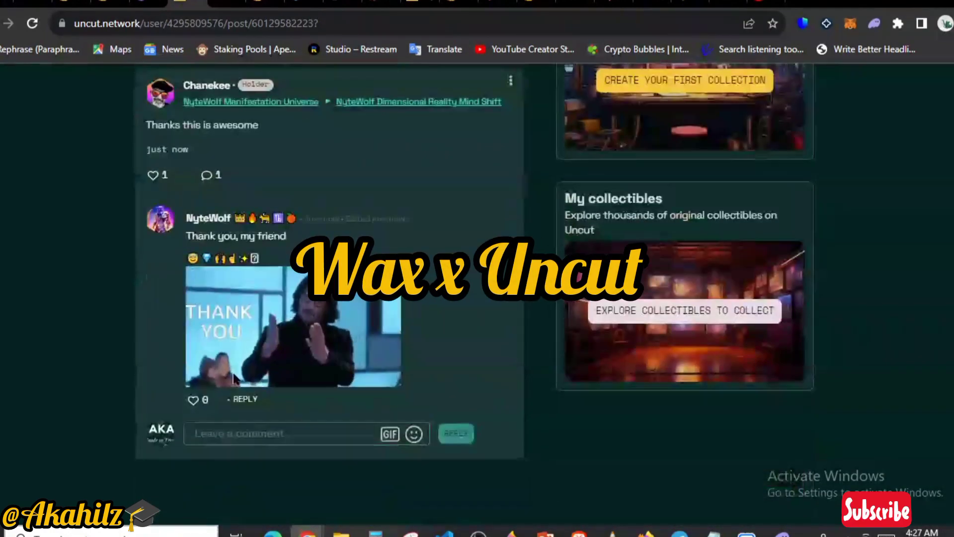
click(249, 434)
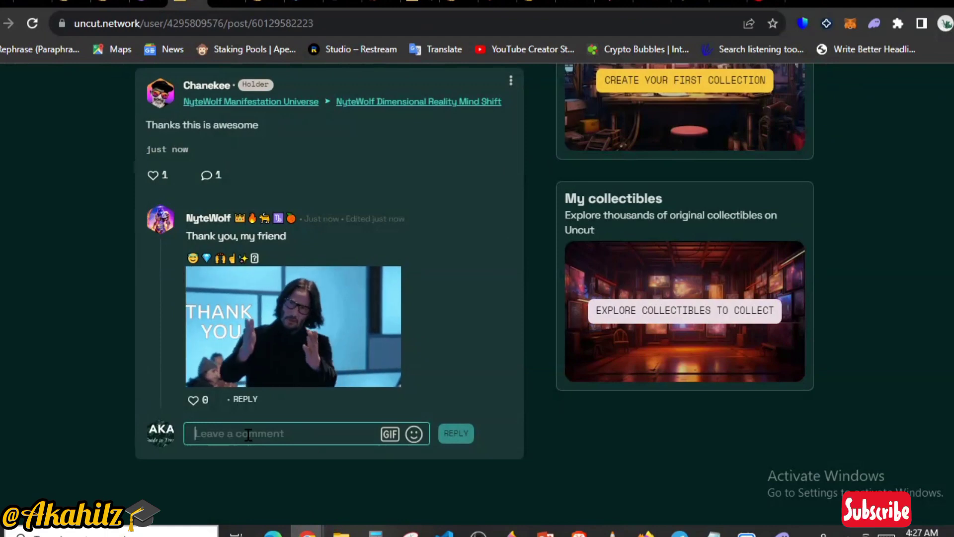
text(lfg)
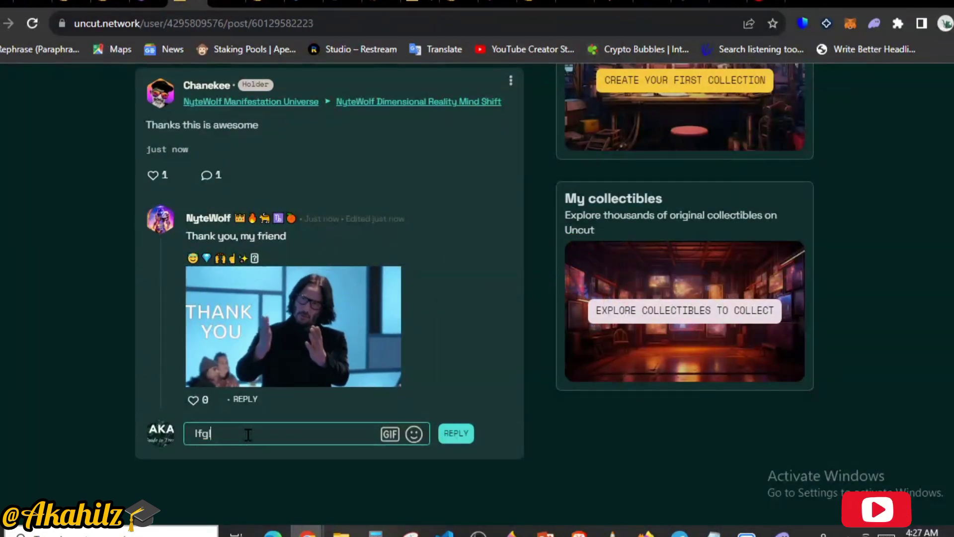
text(!!!!!!!!!!!!)
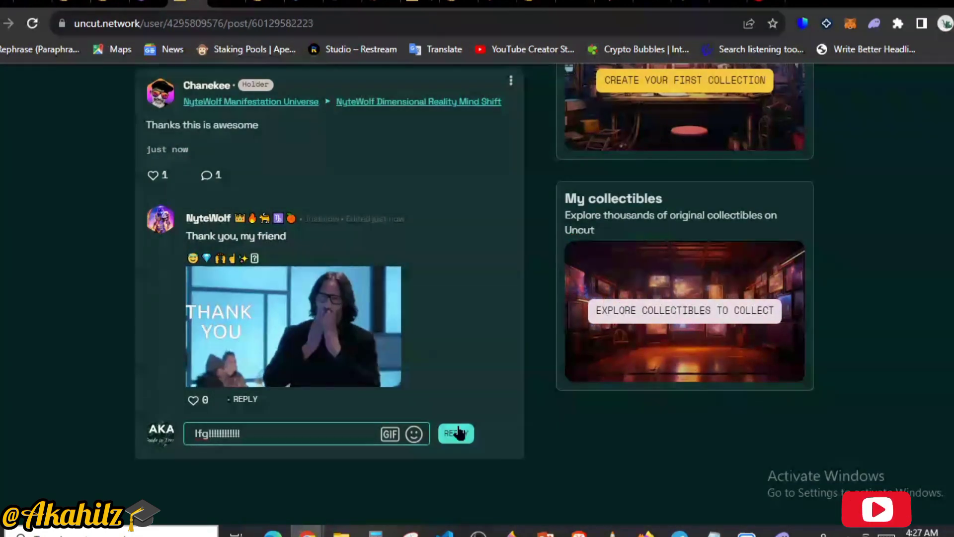
click(464, 439)
scroll(512, 433, up, 5)
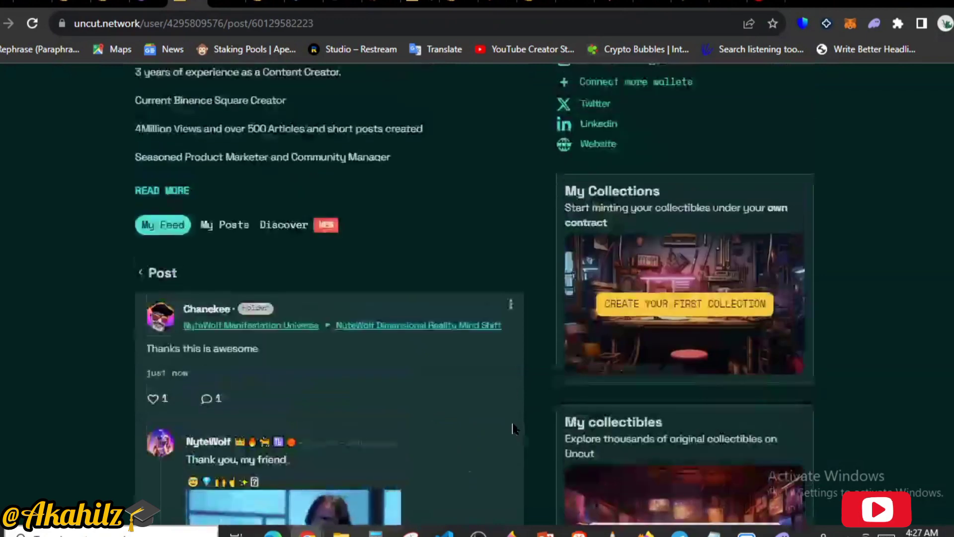
scroll(465, 291, down, 3)
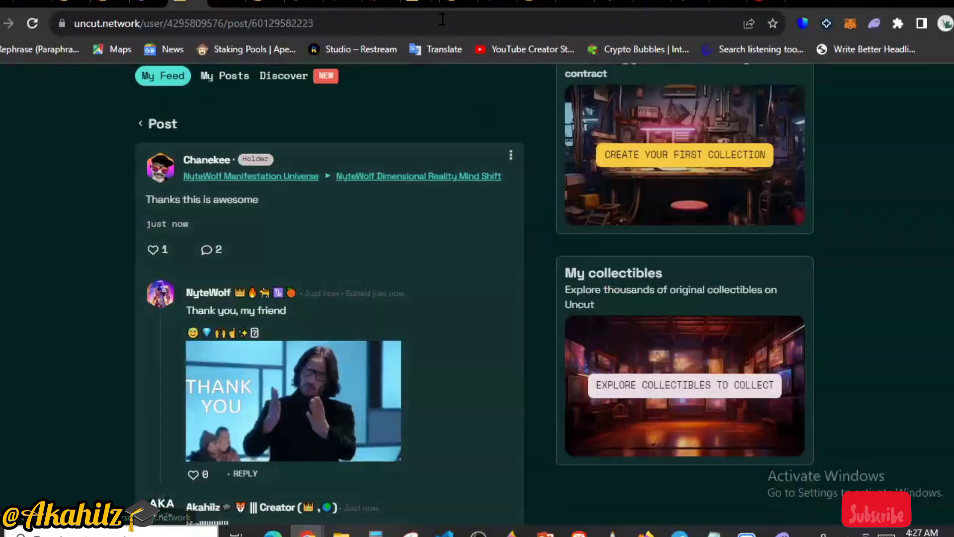
mouse_move(453, 3)
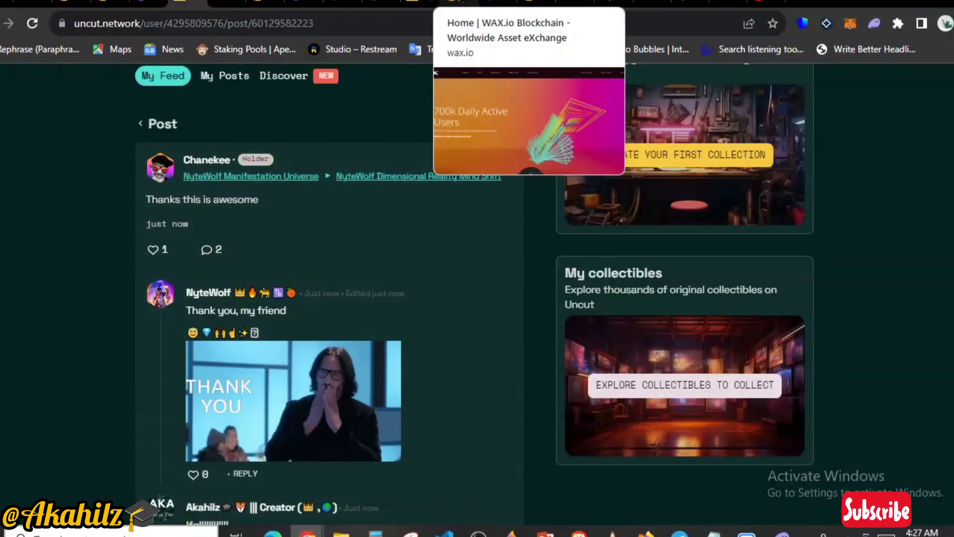
scroll(396, 326, down, 3)
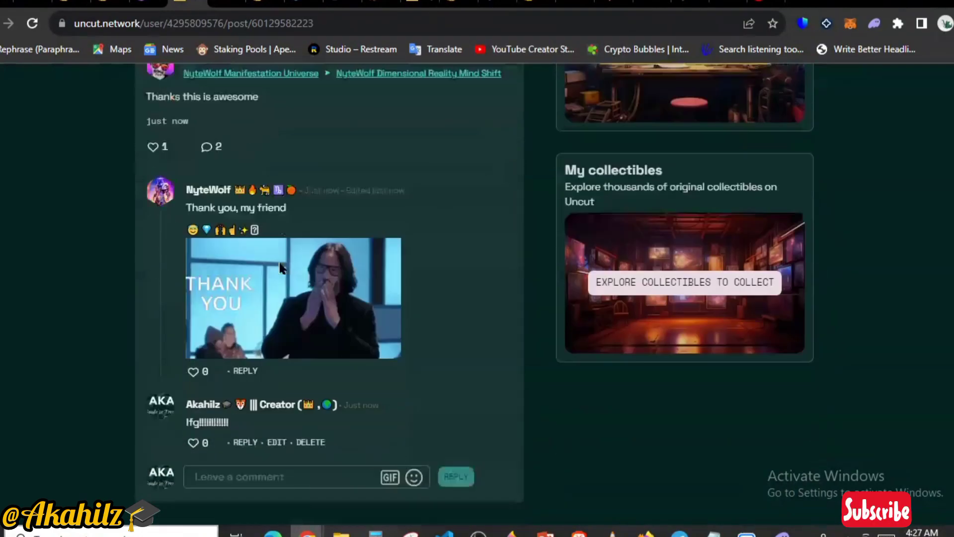
scroll(408, 323, up, 5)
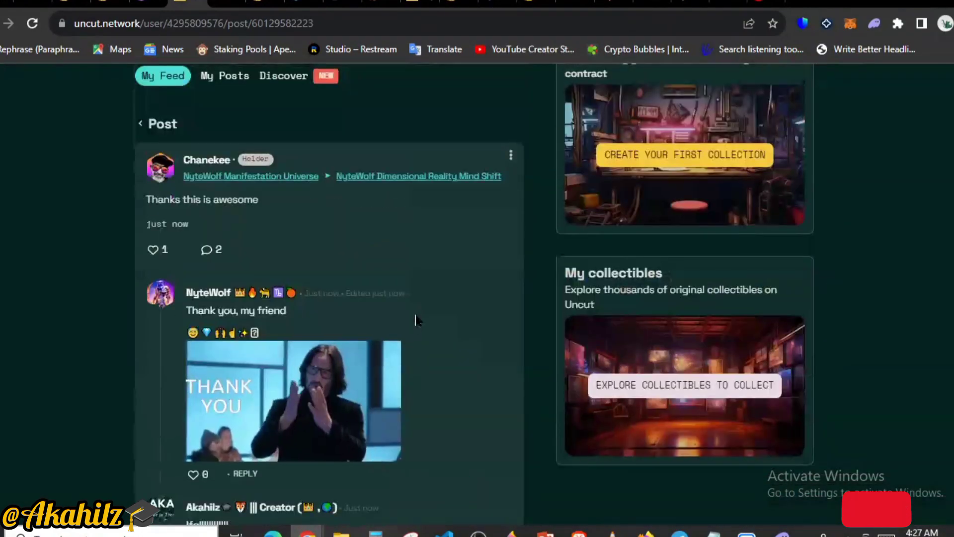
scroll(437, 323, up, 5)
scroll(277, 341, down, 5)
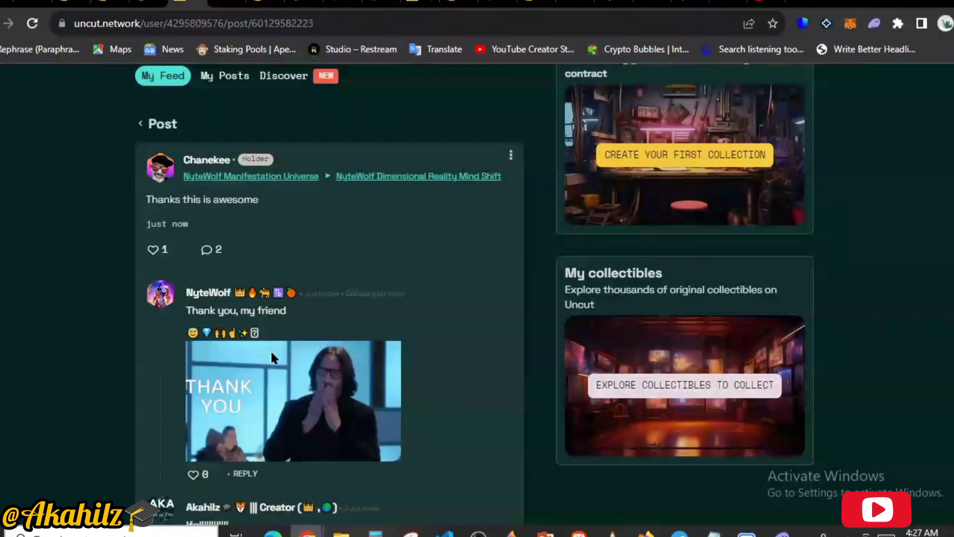
scroll(273, 350, down, 3)
click(193, 325)
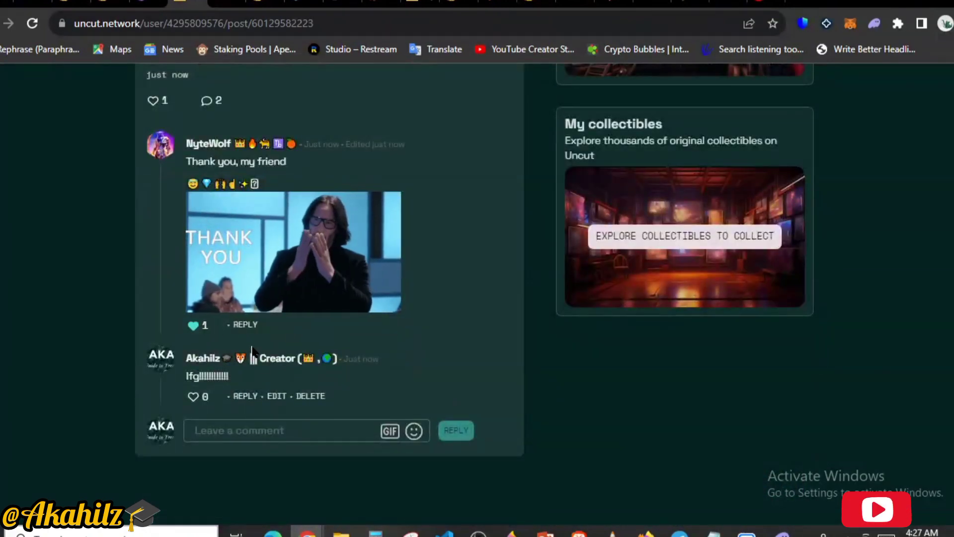
scroll(237, 419, up, 10)
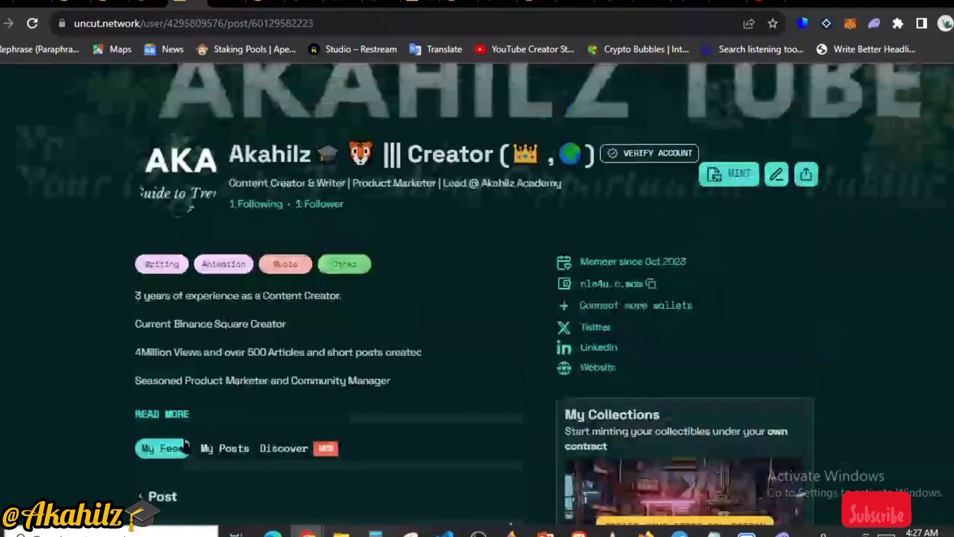
scroll(181, 413, down, 3)
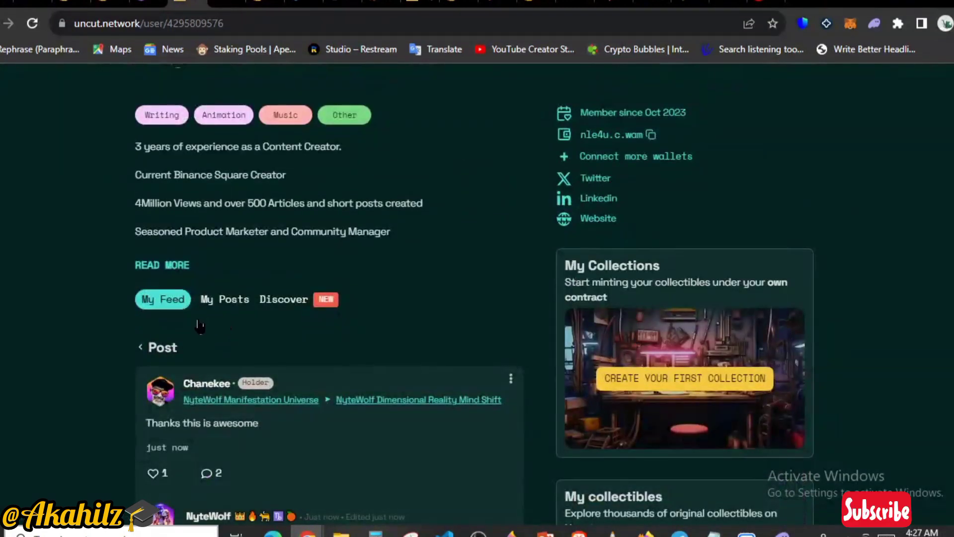
scroll(390, 401, down, 5)
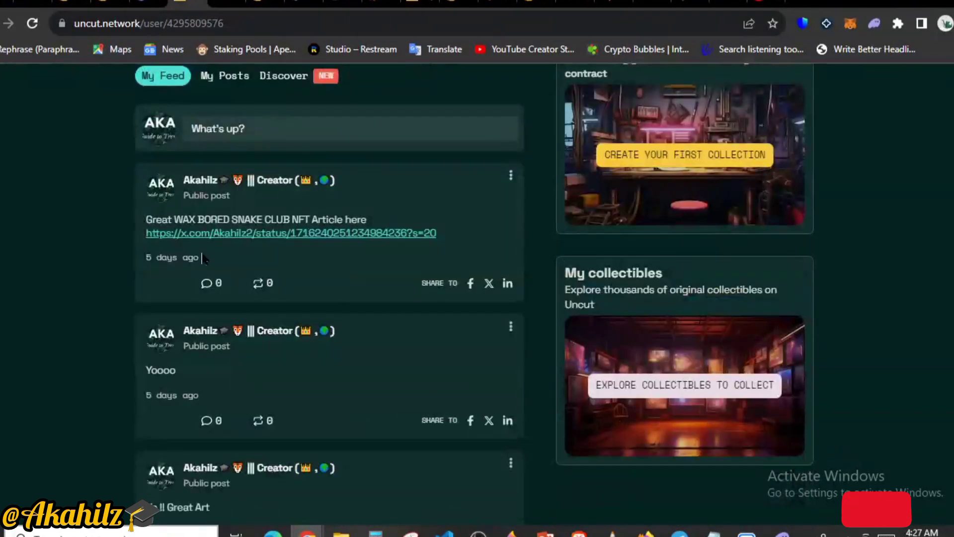
scroll(312, 435, up, 3)
scroll(312, 435, down, 9)
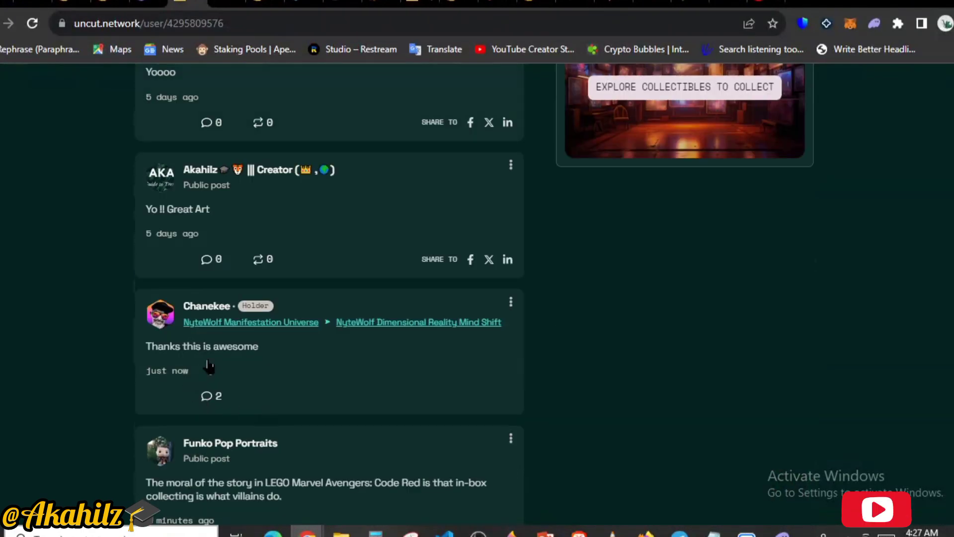
scroll(359, 415, down, 8)
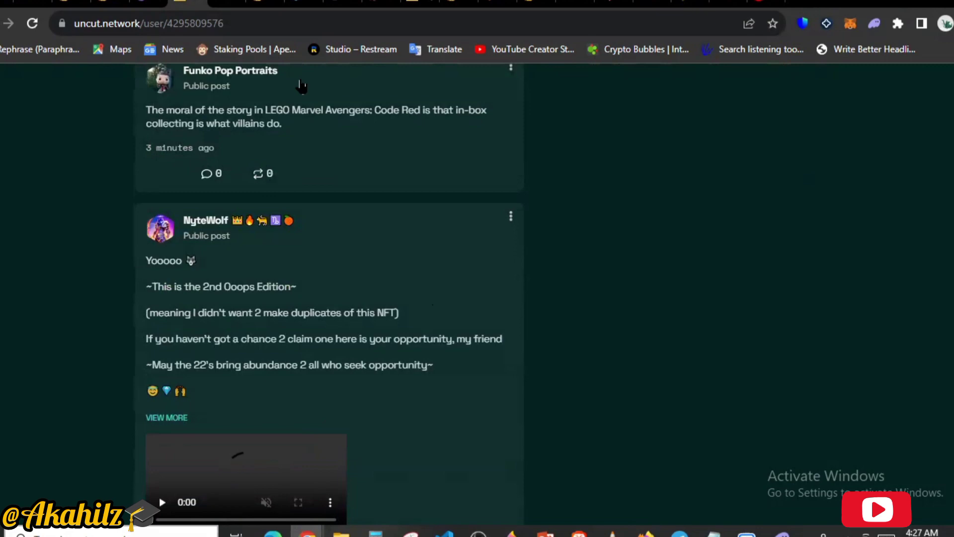
scroll(300, 85, down, 5)
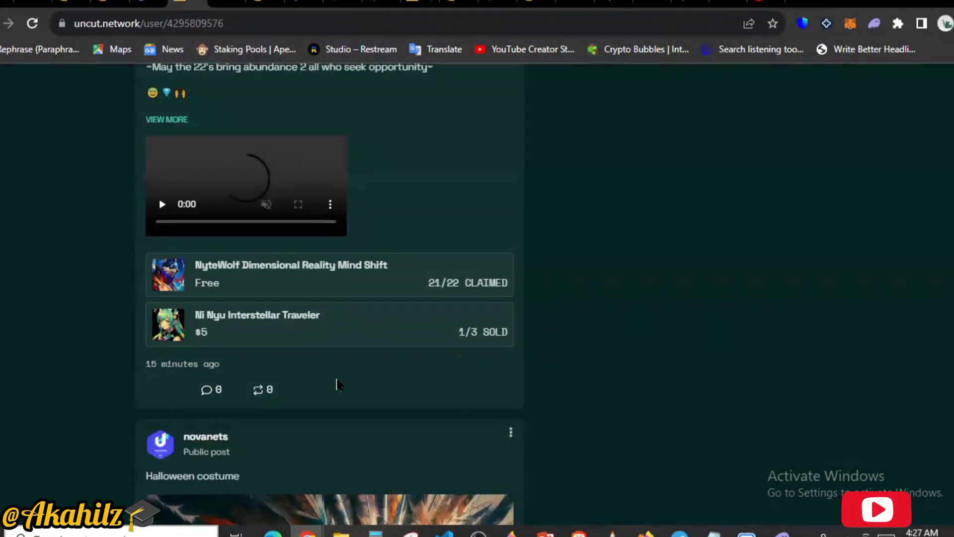
scroll(318, 394, down, 6)
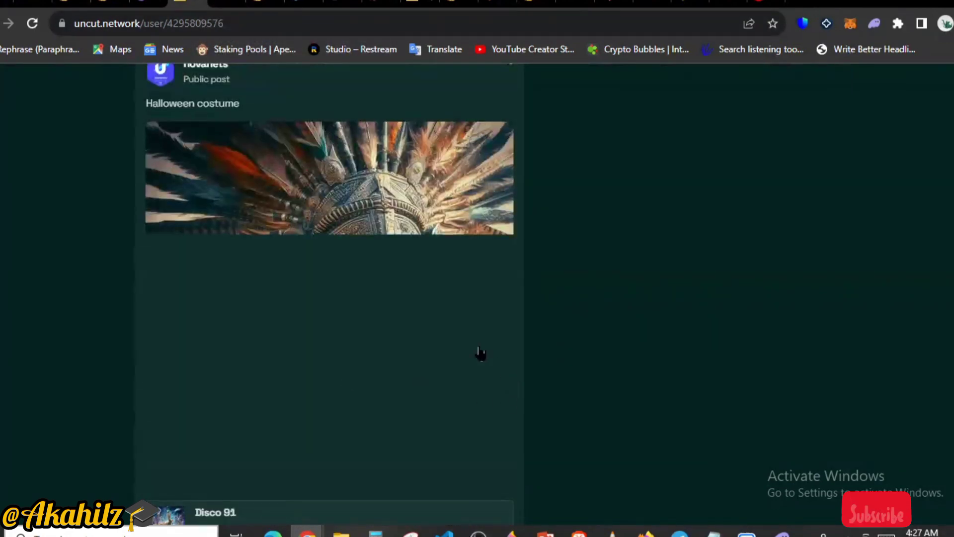
scroll(391, 329, up, 3)
scroll(342, 270, up, 4)
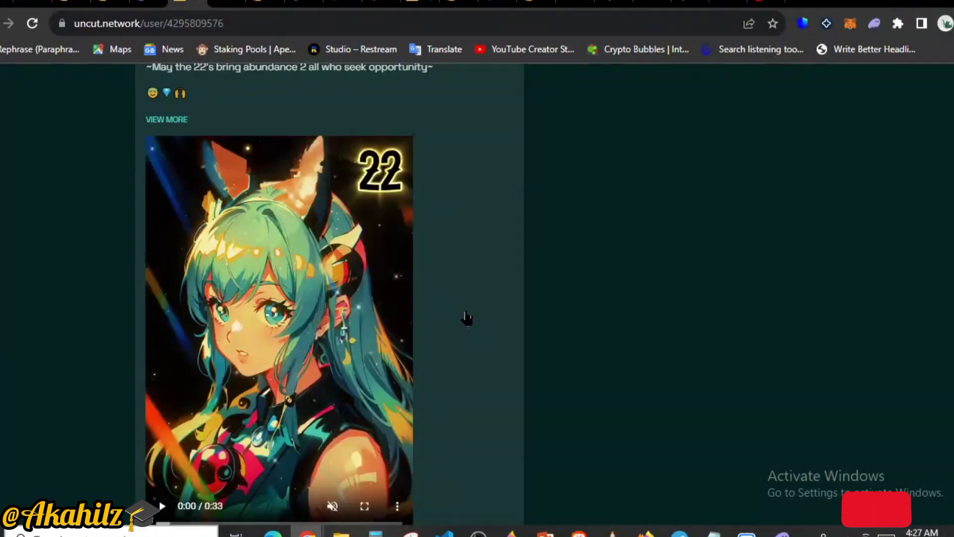
scroll(447, 315, up, 4)
scroll(441, 372, down, 8)
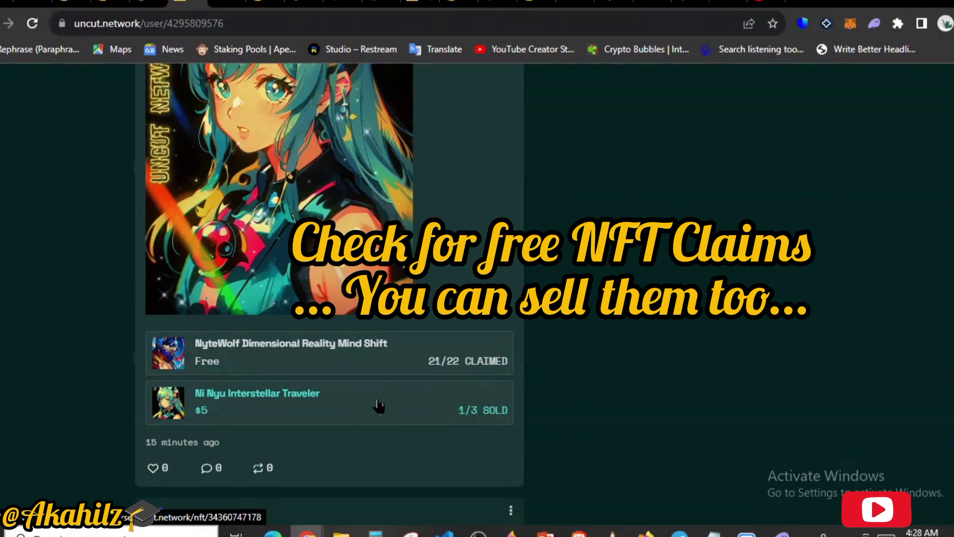
Step: Open the free NyteWolf Dimensional Reality Mind Shift NFT and scroll down to its Holders list
click(467, 363)
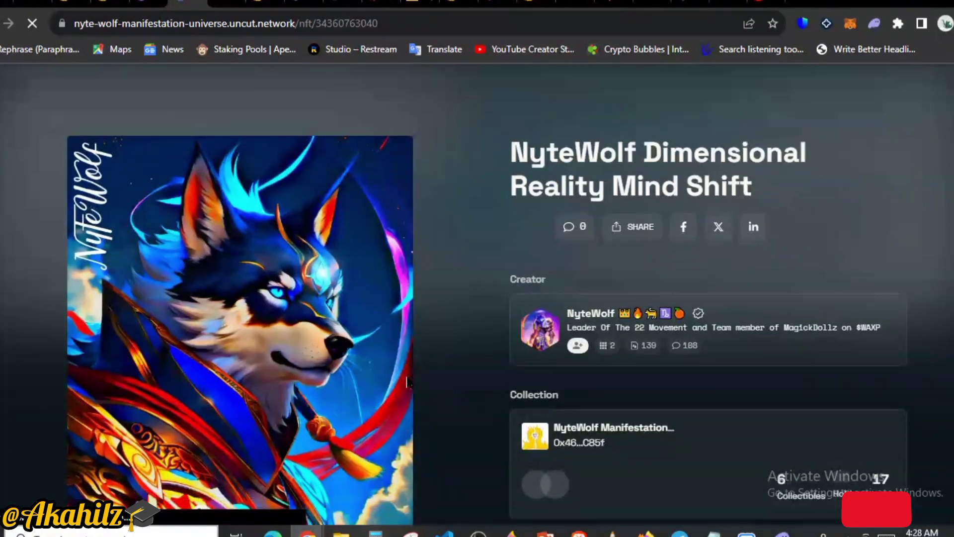
scroll(422, 396, down, 6)
scroll(447, 405, down, 3)
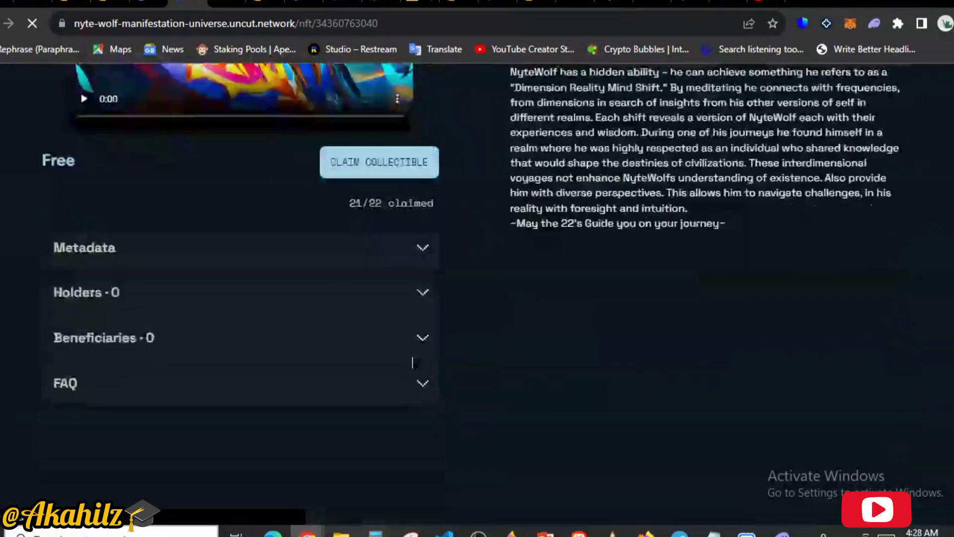
scroll(388, 193, up, 3)
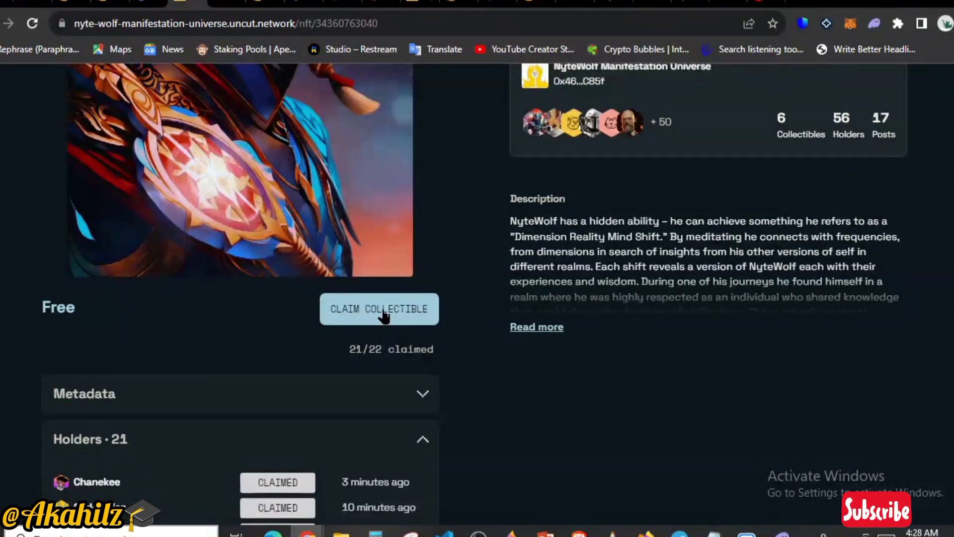
scroll(323, 372, down, 5)
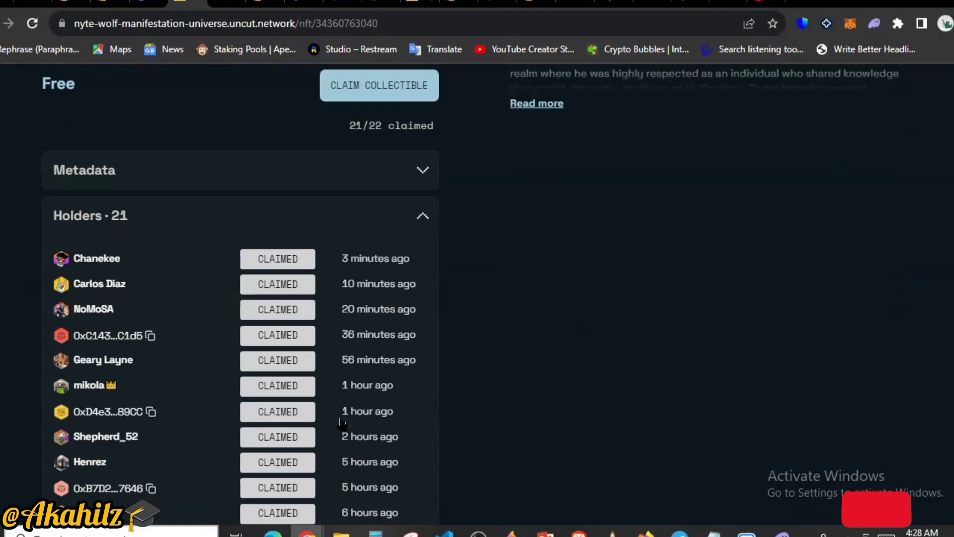
scroll(342, 423, down, 3)
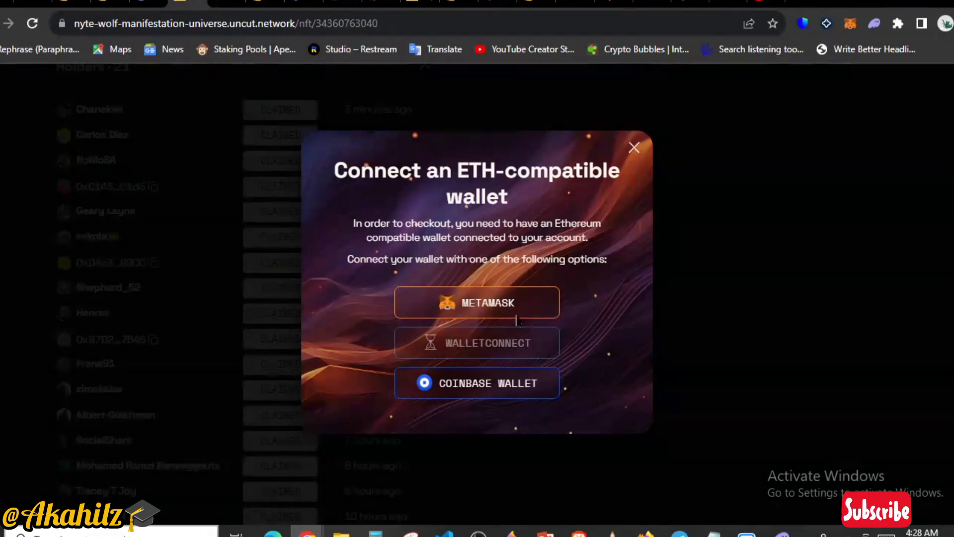
Step: Choose MetaMask as the claim wallet and confirm Use MetaMask in the extension popup
click(467, 301)
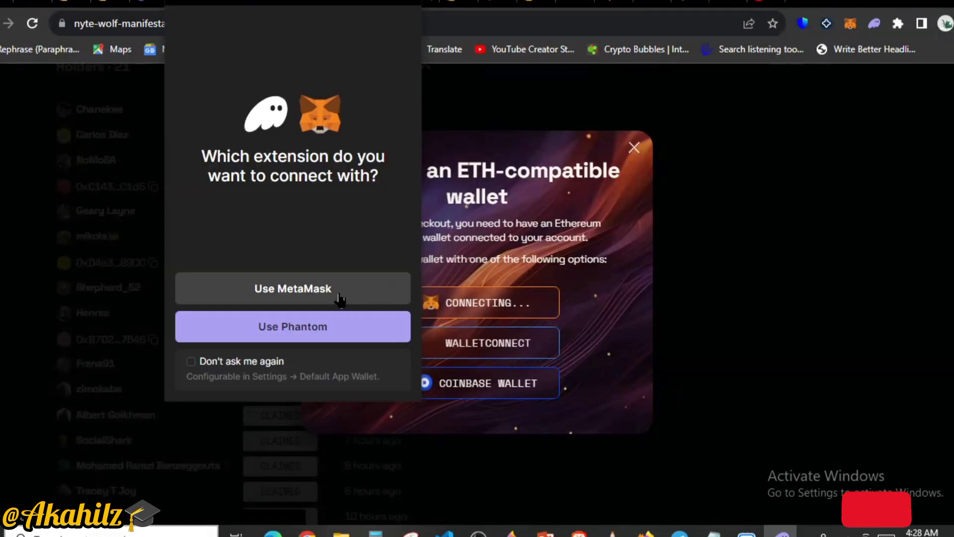
click(337, 298)
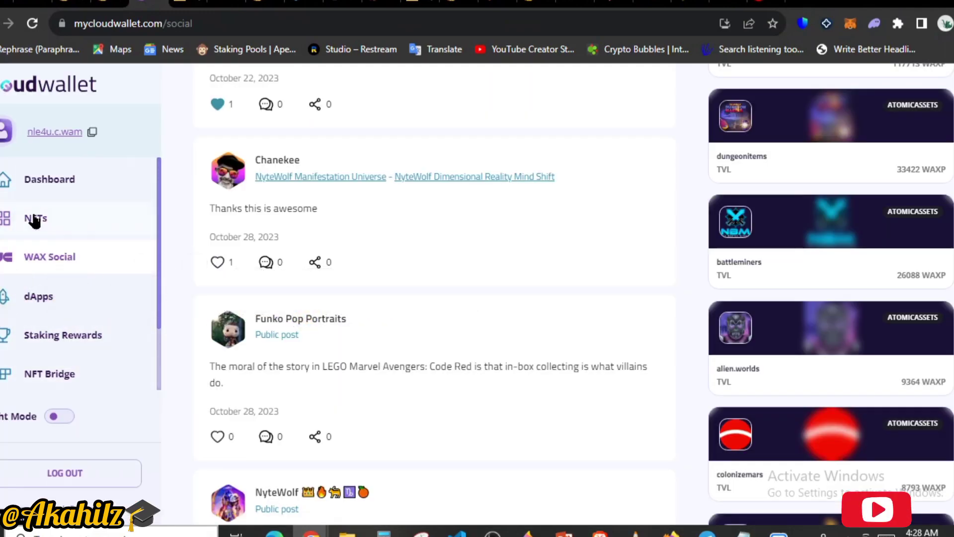
Step: Go to the NFTs section and scroll through its listings down to the bottom and back up
click(35, 219)
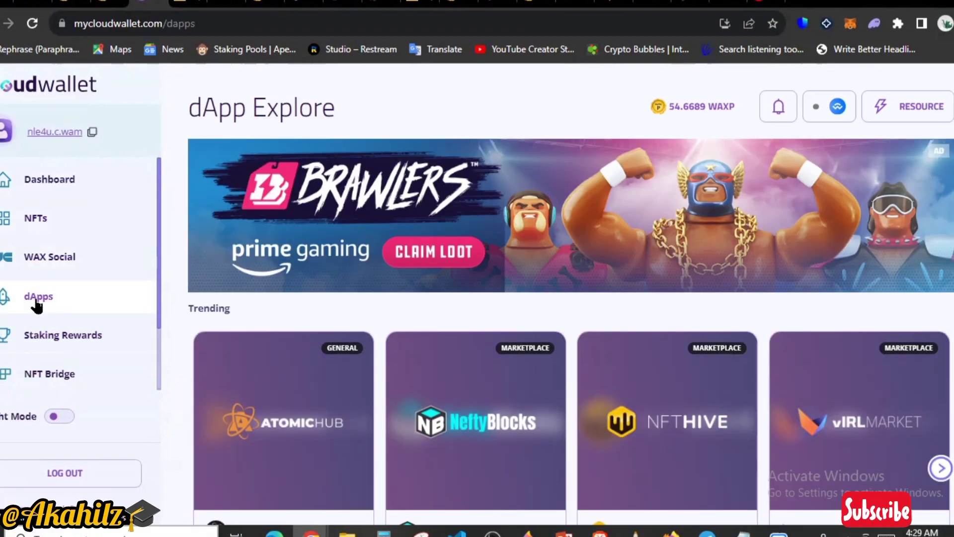
scroll(238, 328, down, 3)
scroll(223, 349, down, 1)
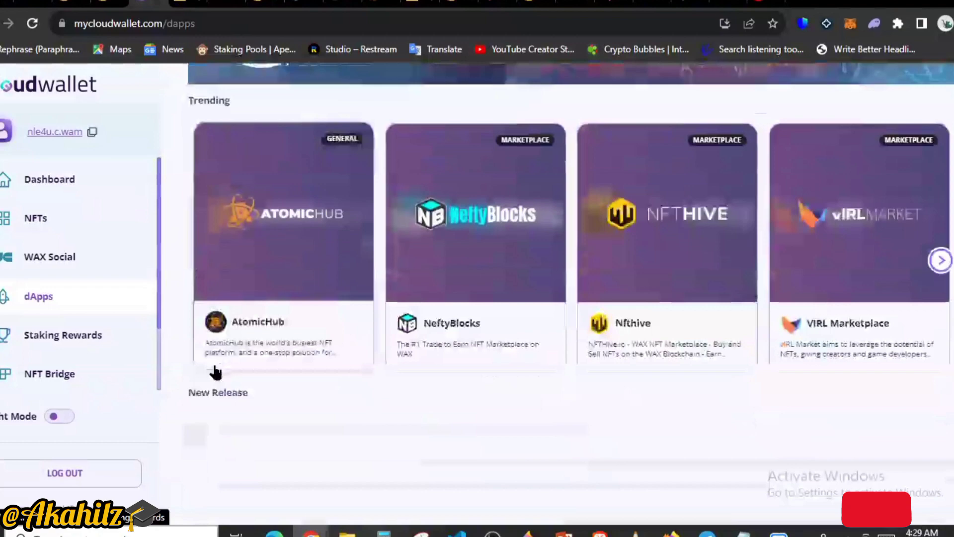
scroll(193, 392, down, 5)
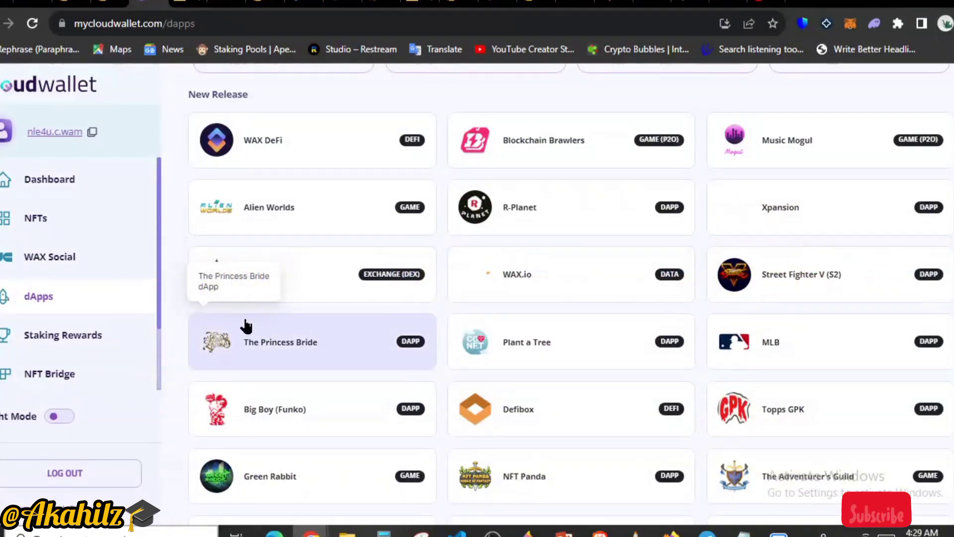
scroll(705, 397, down, 1)
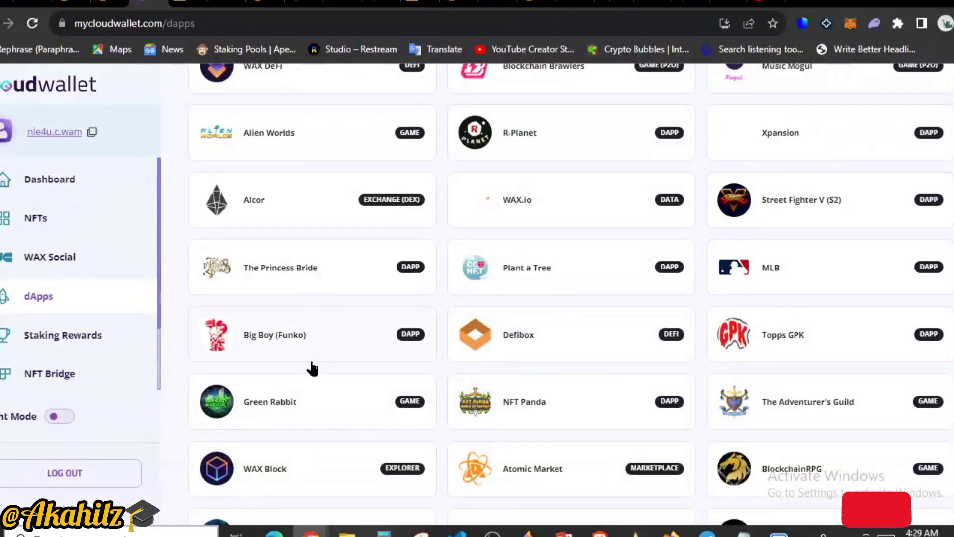
scroll(308, 366, down, 3)
scroll(294, 311, down, 5)
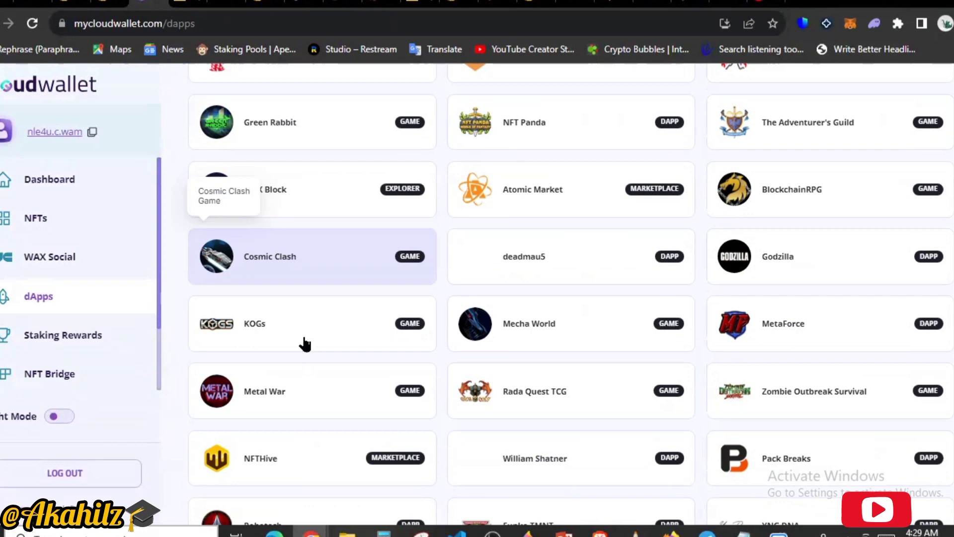
scroll(304, 437, down, 2)
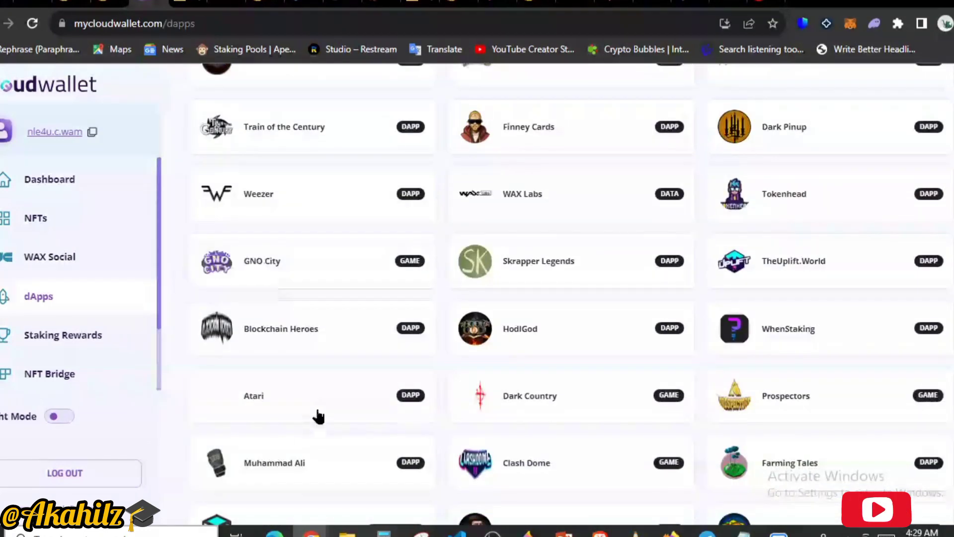
scroll(326, 401, down, 3)
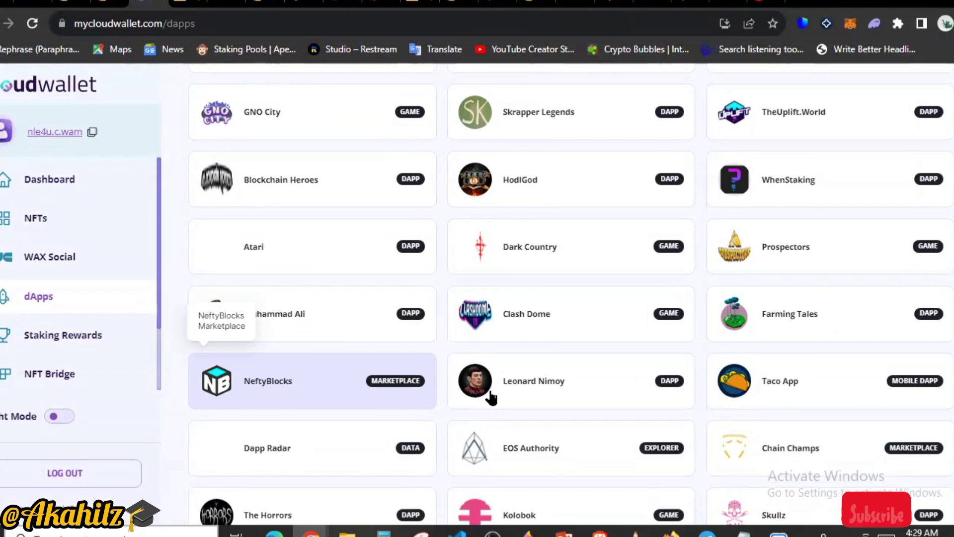
scroll(491, 397, down, 1)
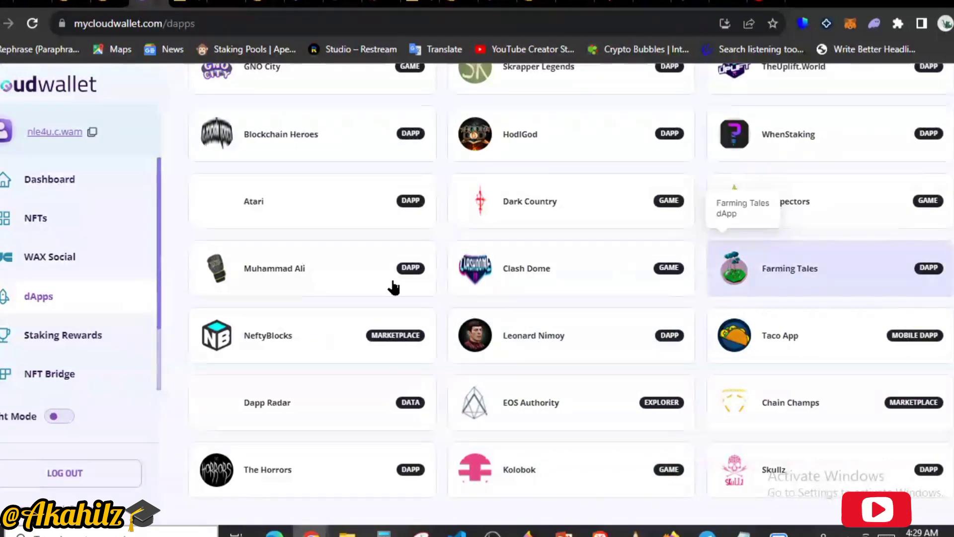
scroll(355, 279, up, 3)
scroll(267, 229, up, 5)
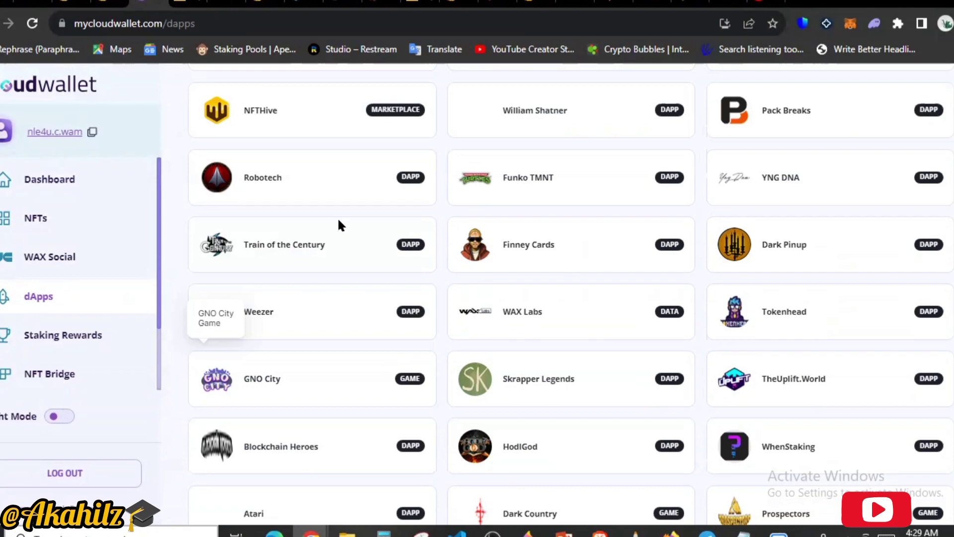
scroll(309, 249, up, 3)
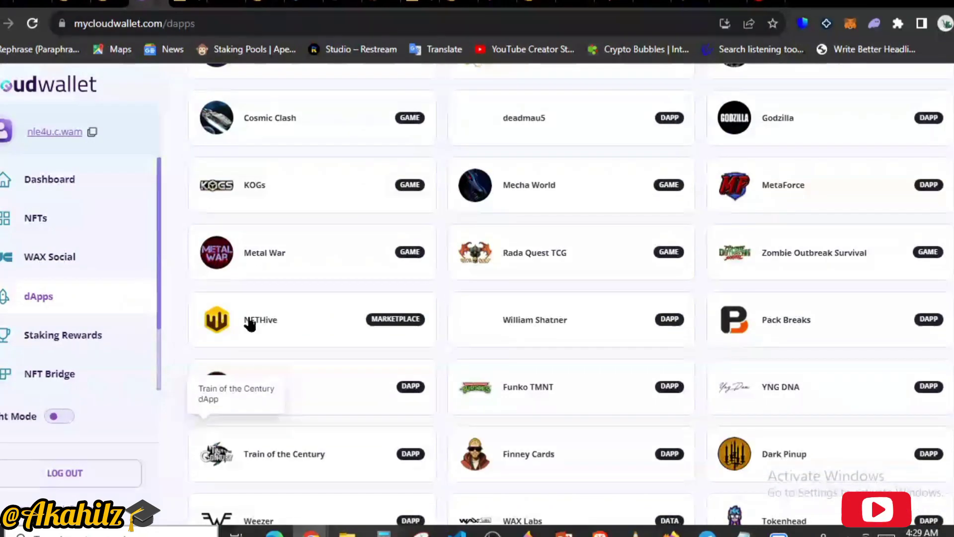
scroll(388, 306, up, 7)
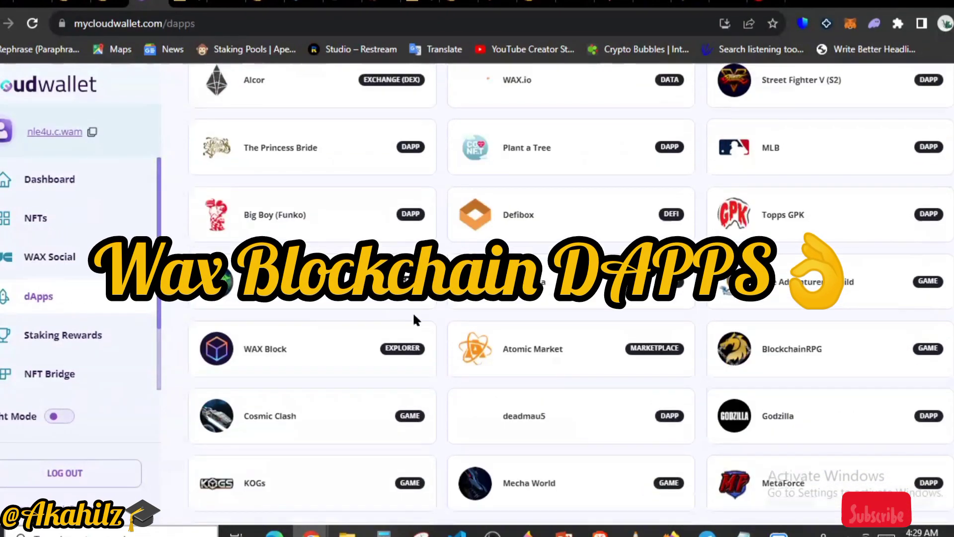
scroll(366, 363, up, 5)
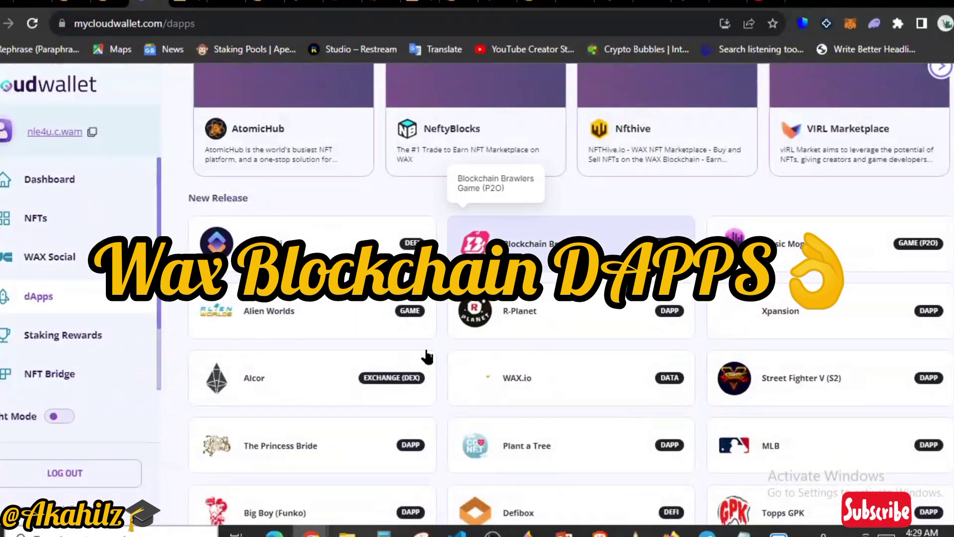
scroll(426, 356, up, 3)
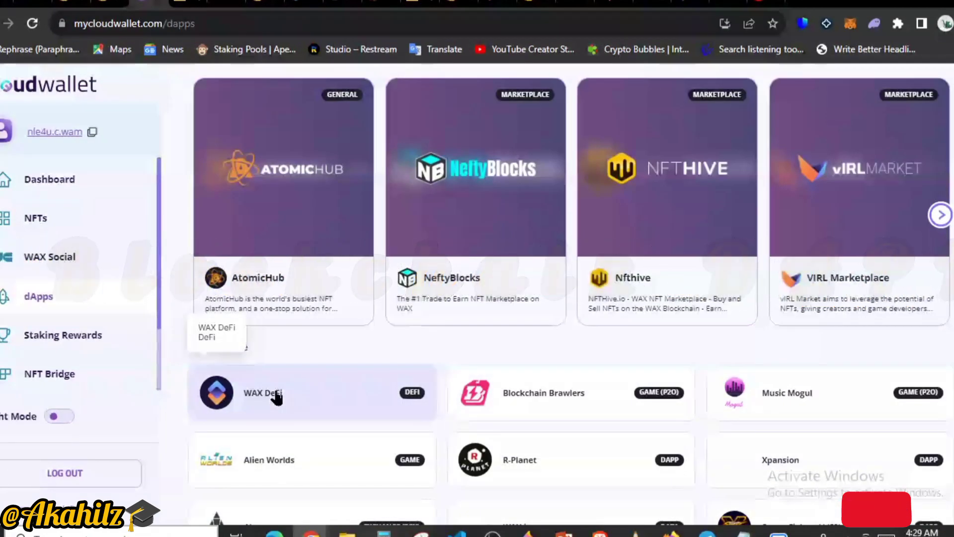
scroll(312, 368, up, 2)
scroll(385, 253, up, 3)
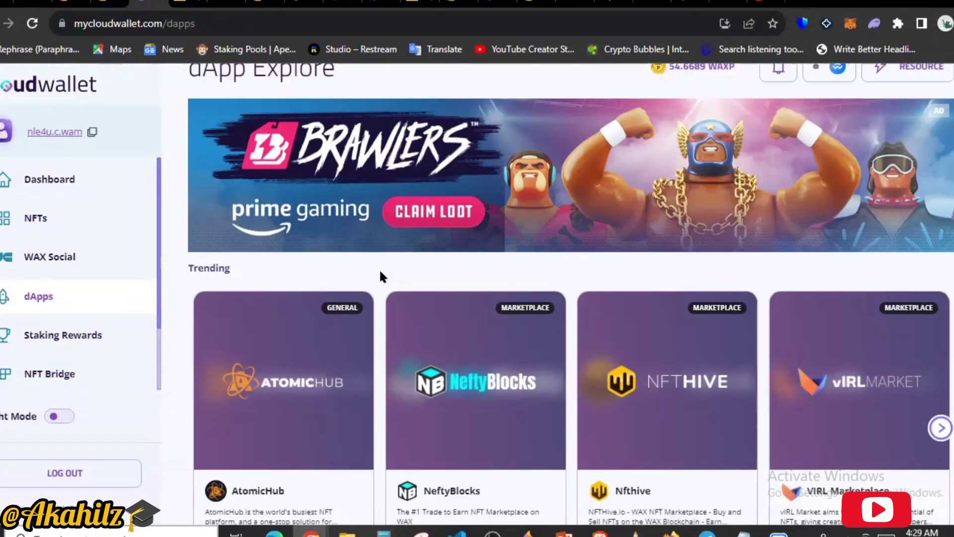
scroll(381, 272, up, 1)
Step: Open the NFT Bridge and choose WAX as the From blockchain
click(72, 379)
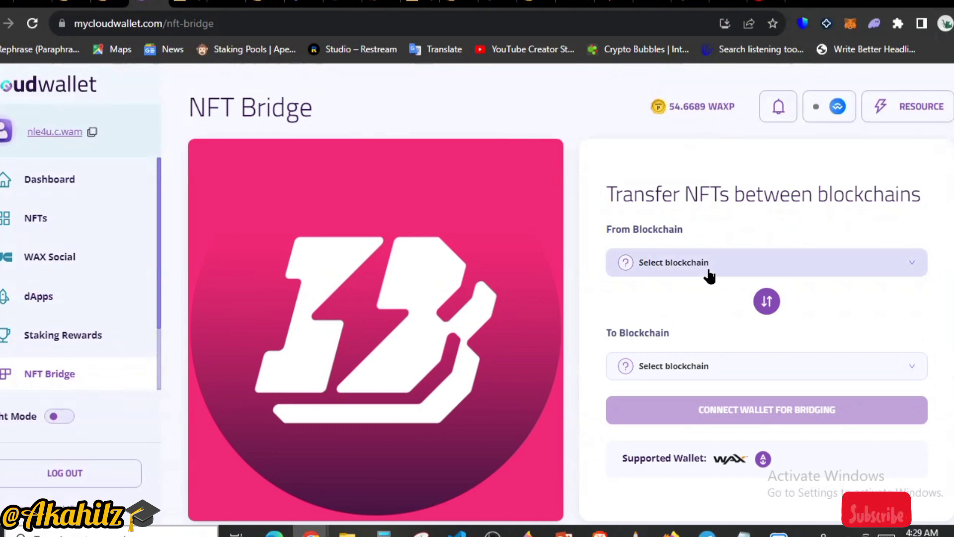
click(710, 273)
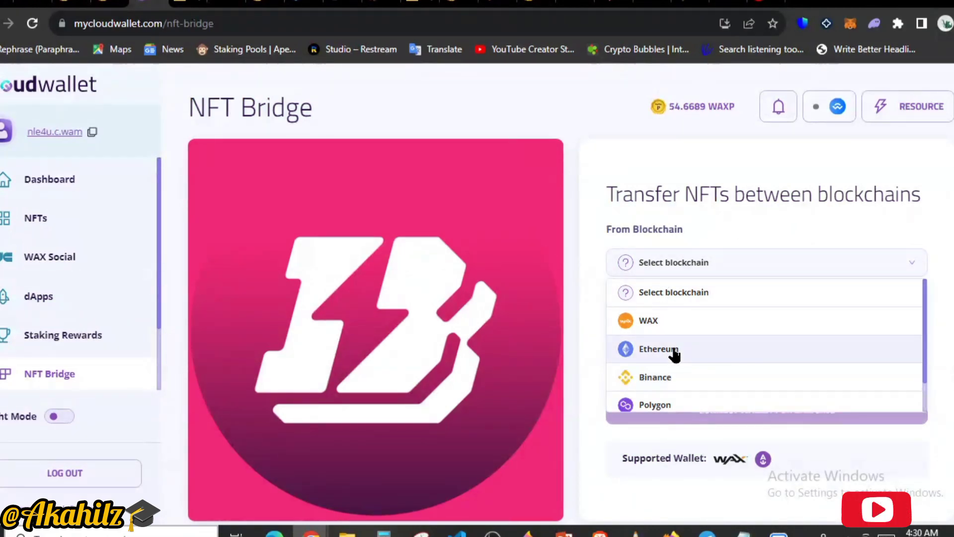
click(694, 328)
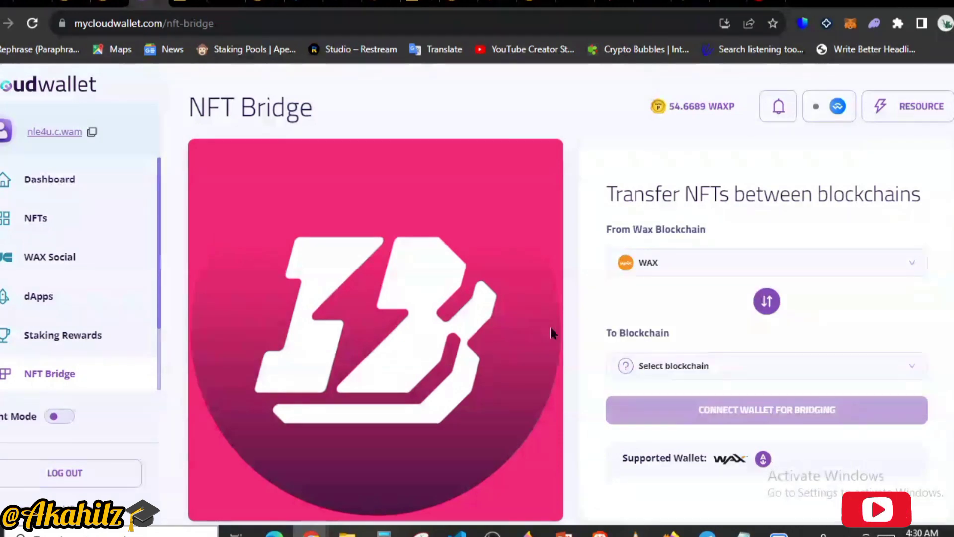
Step: Return to My NFTs and scroll to the gallery with Magiisto - Sticker, BMO and WCW Badge
click(36, 219)
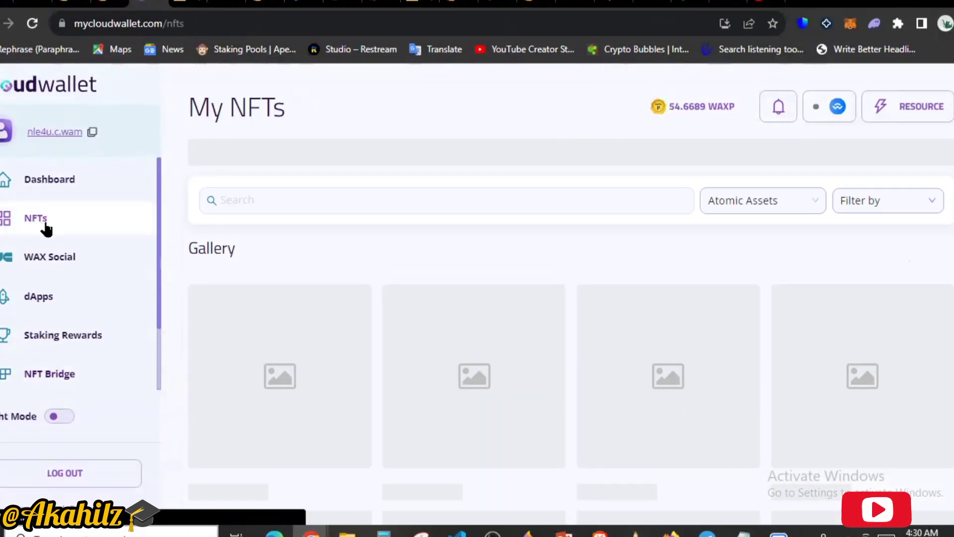
scroll(365, 356, down, 5)
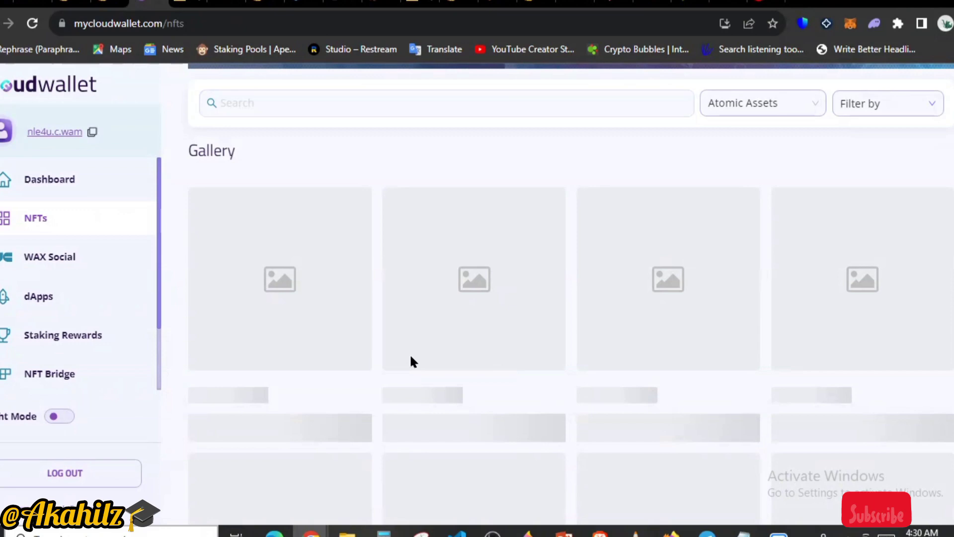
scroll(411, 361, up, 5)
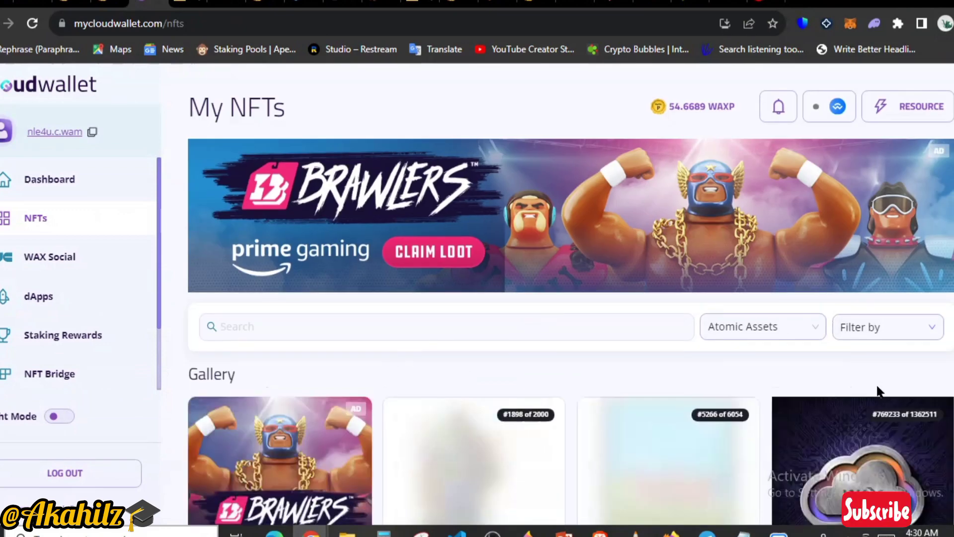
scroll(673, 452, down, 3)
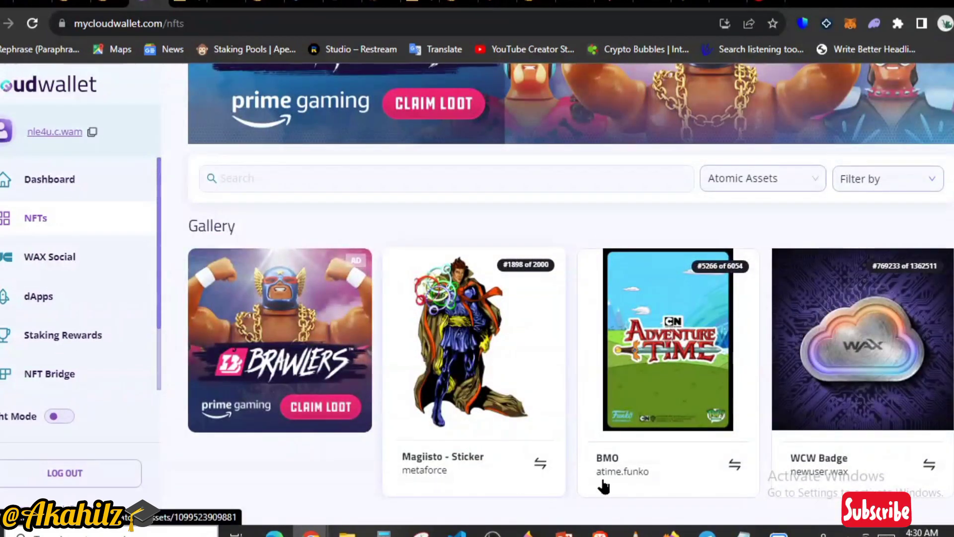
Step: On the NFT Bridge, set From to WAX and To to Binance
click(57, 375)
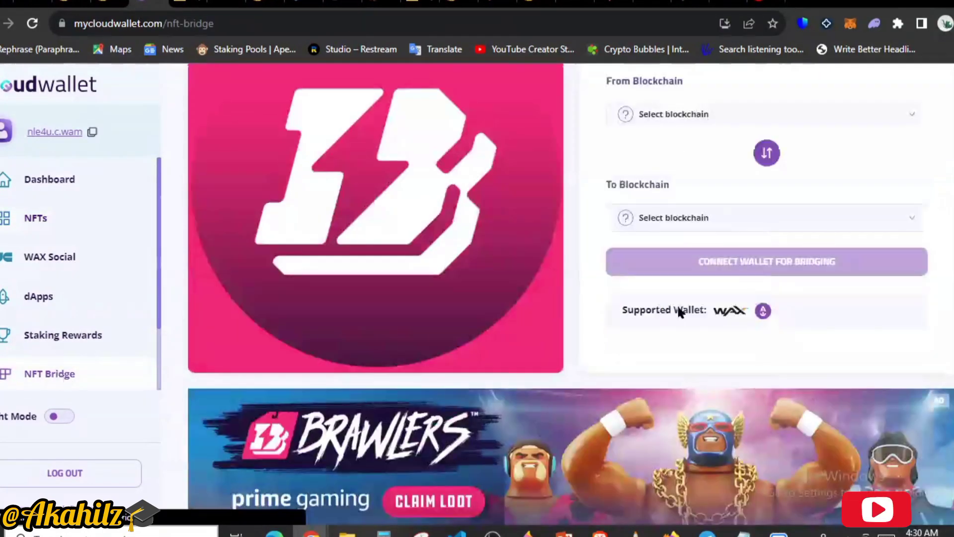
scroll(726, 278, up, 1)
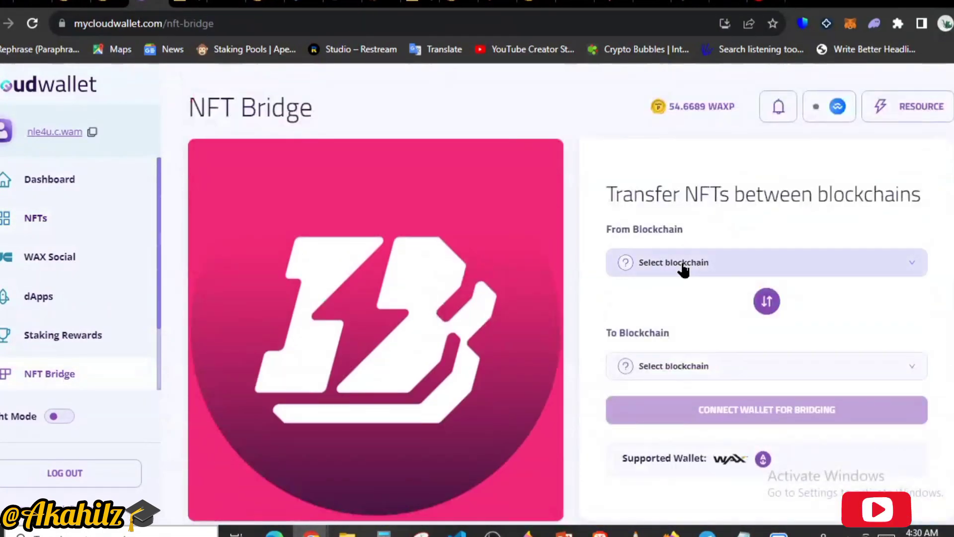
click(907, 268)
click(661, 318)
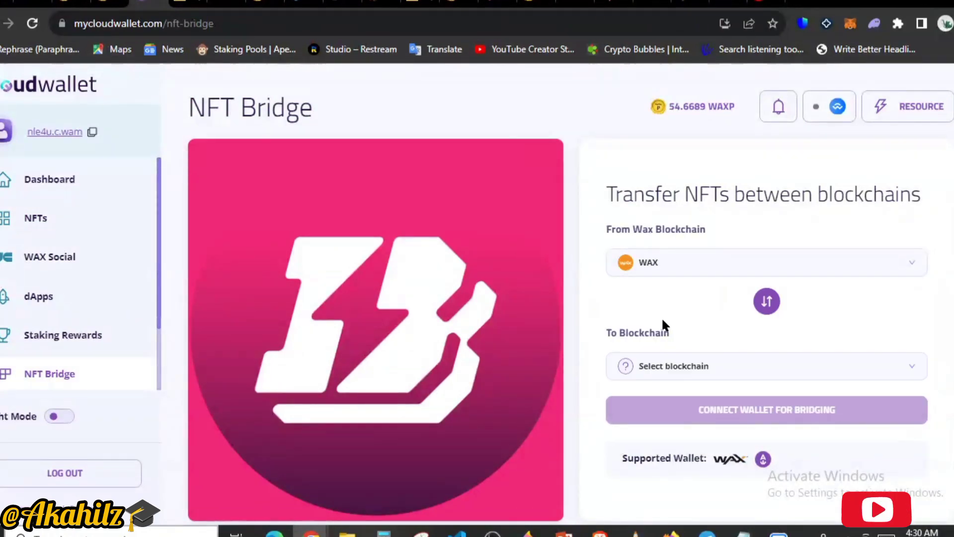
click(688, 376)
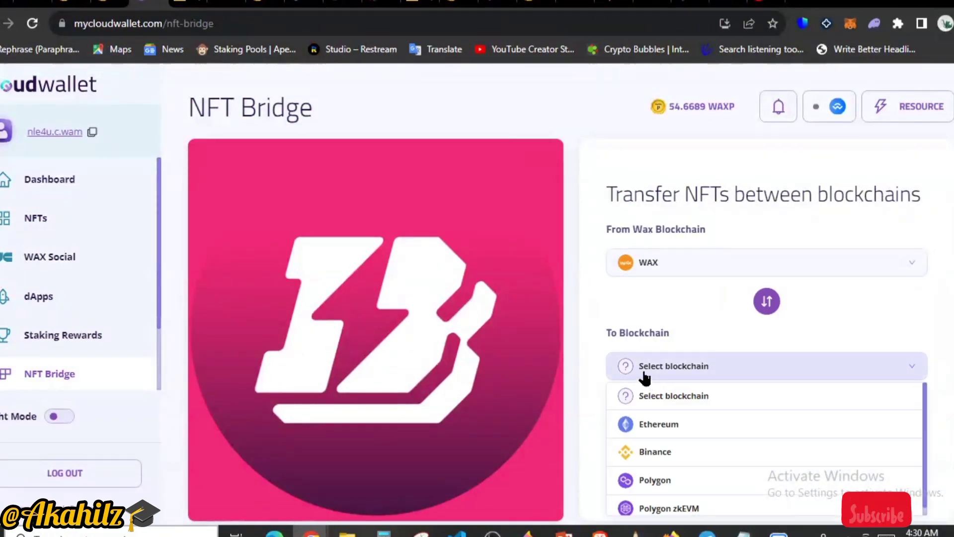
click(677, 451)
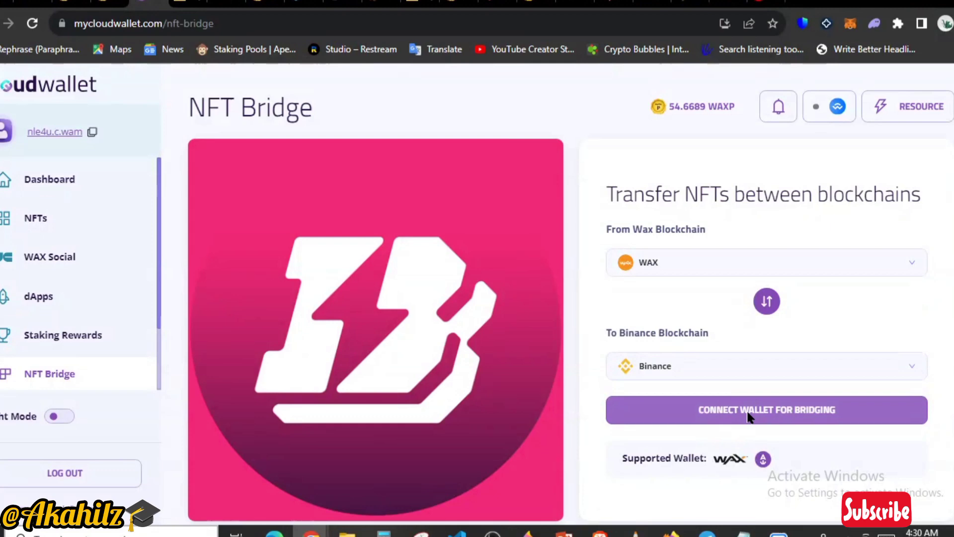
Step: Connect MetaMask for bridging and approve switching it to Smart Chain
click(782, 410)
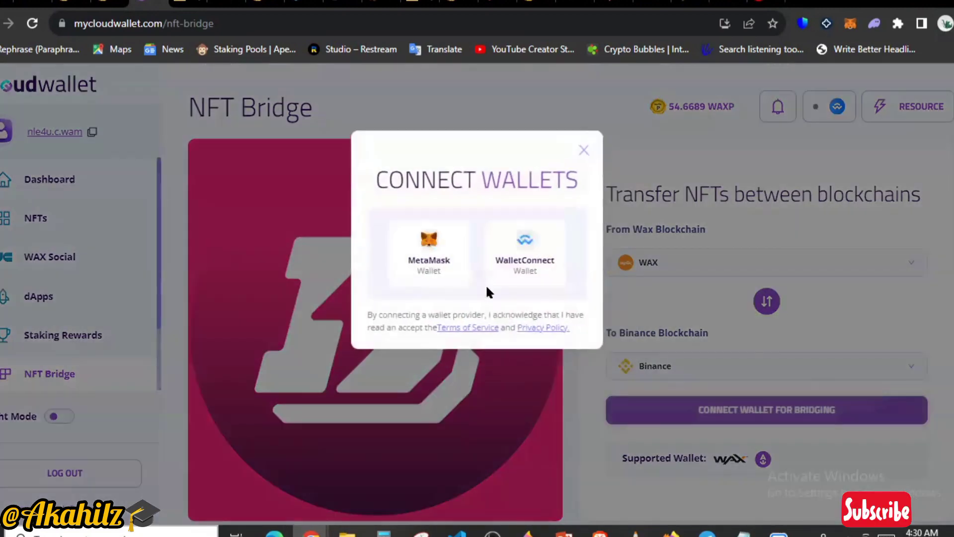
click(429, 251)
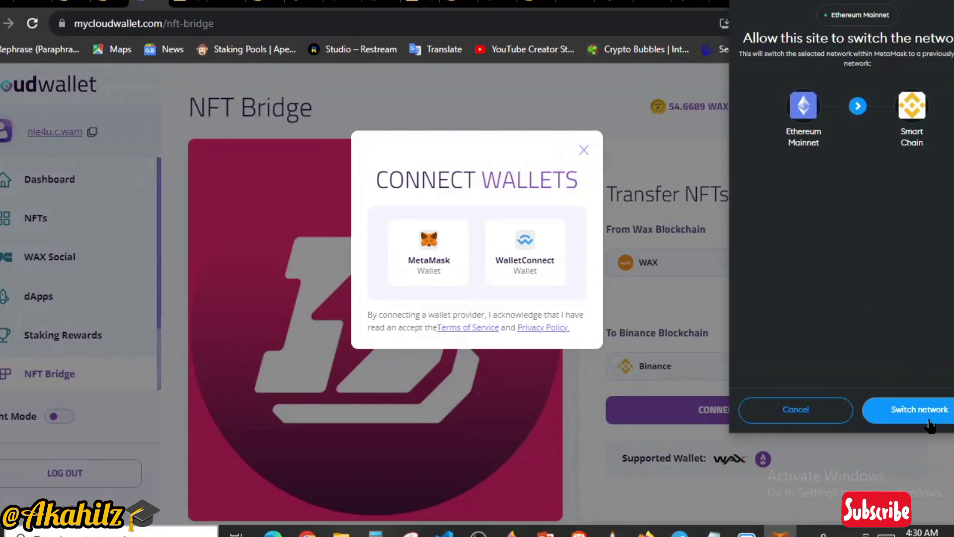
click(930, 413)
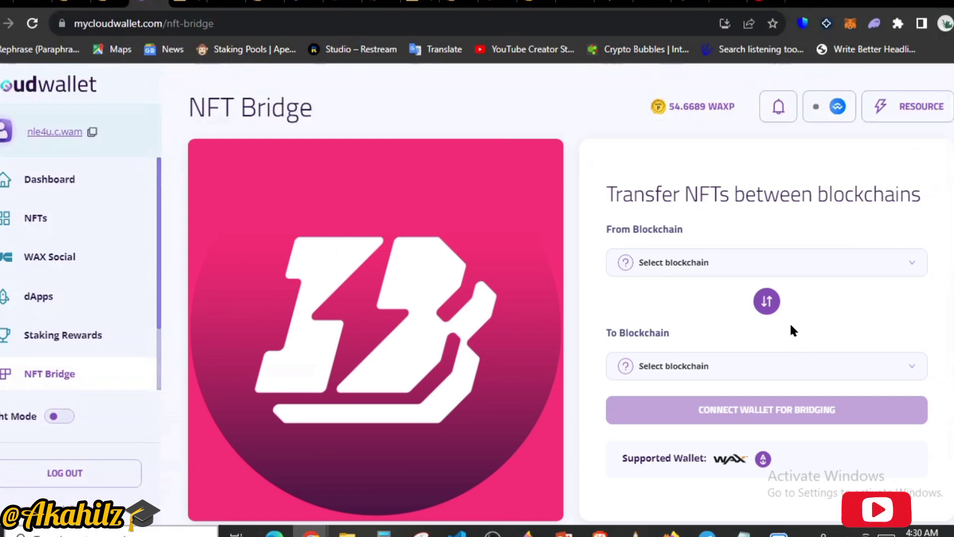
scroll(774, 331, down, 2)
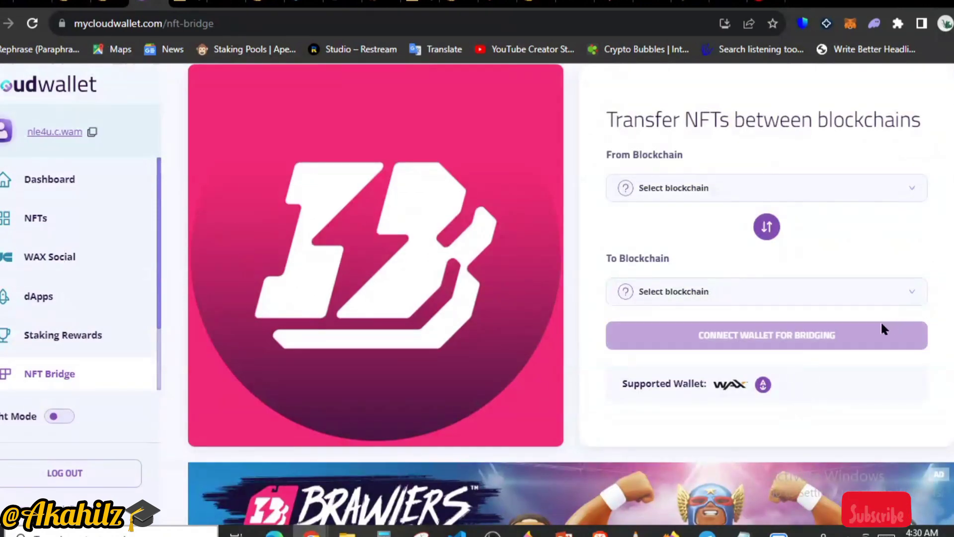
scroll(770, 303, down, 3)
scroll(678, 313, up, 5)
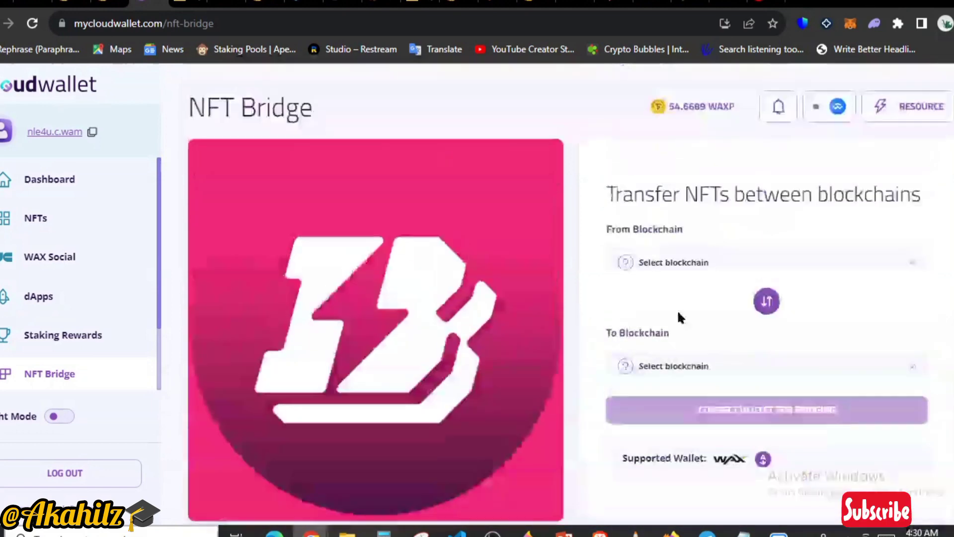
click(716, 268)
click(681, 322)
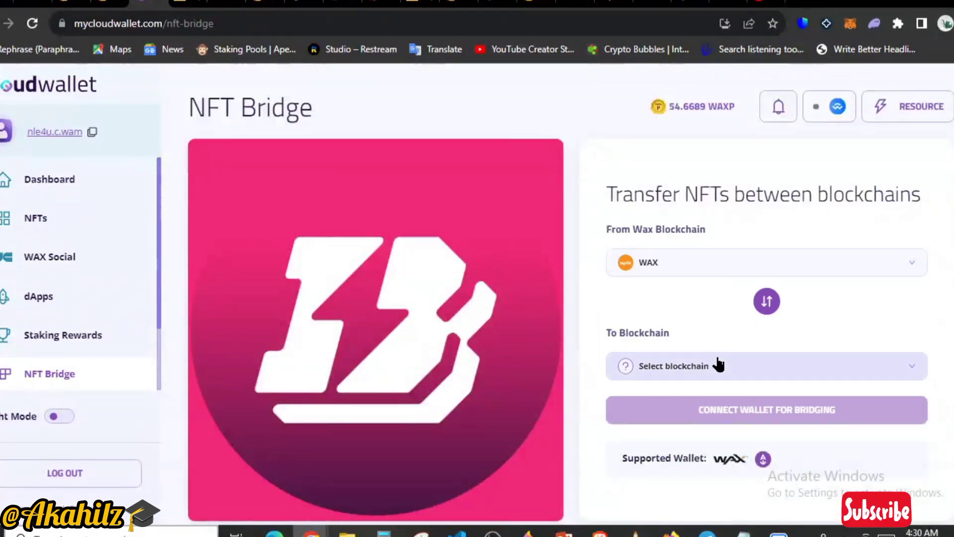
click(838, 381)
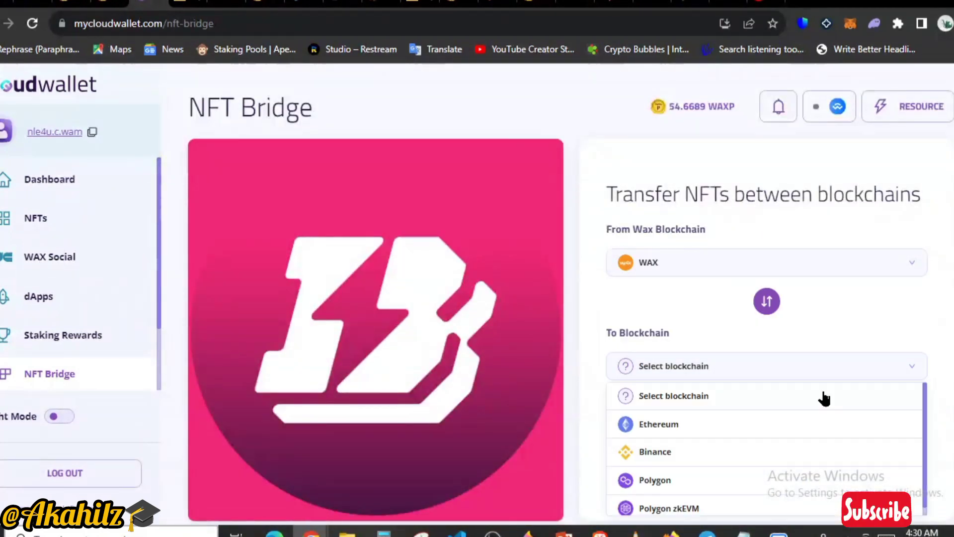
click(679, 453)
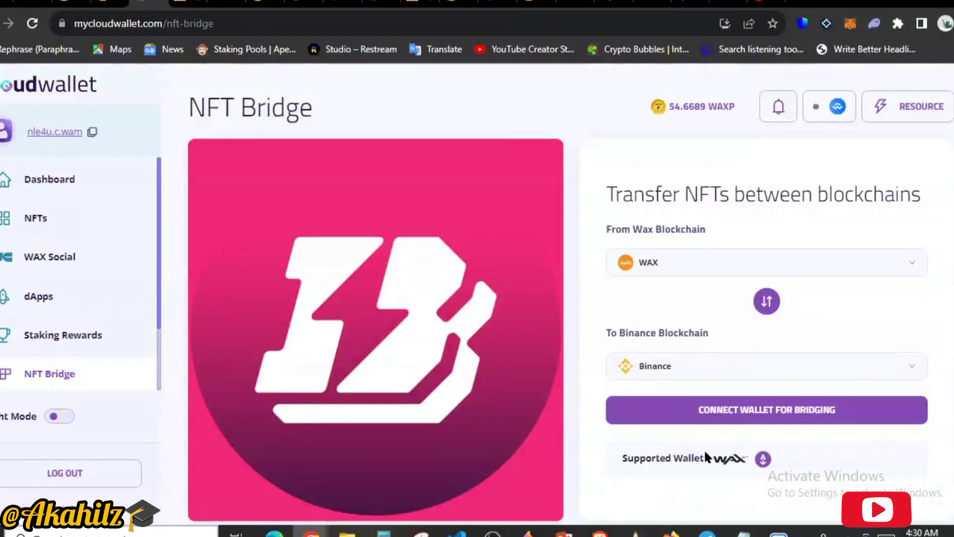
click(920, 413)
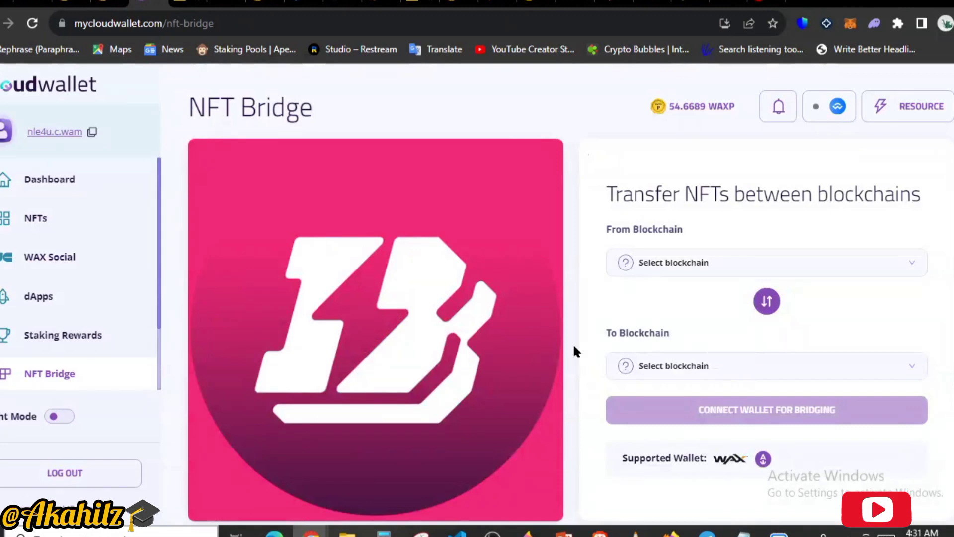
scroll(646, 368, down, 1)
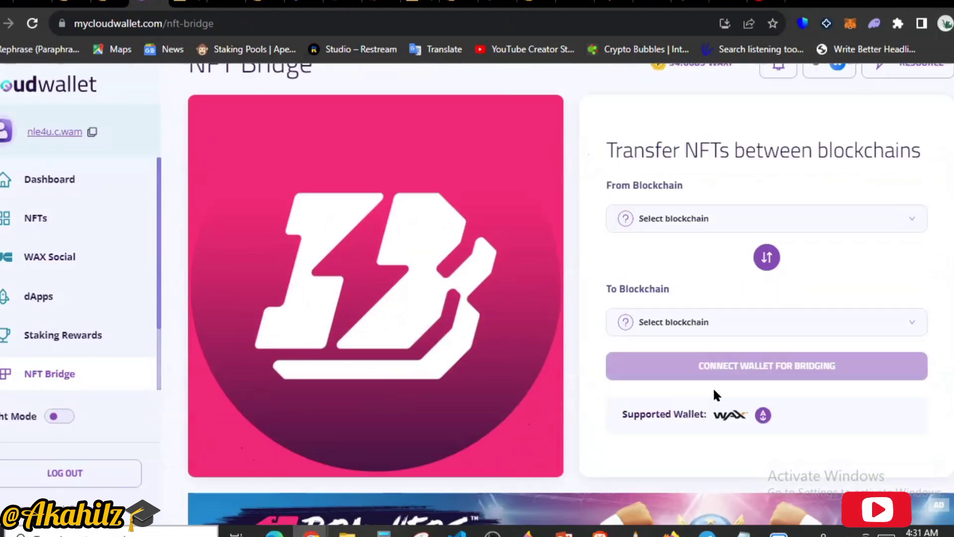
scroll(716, 395, down, 3)
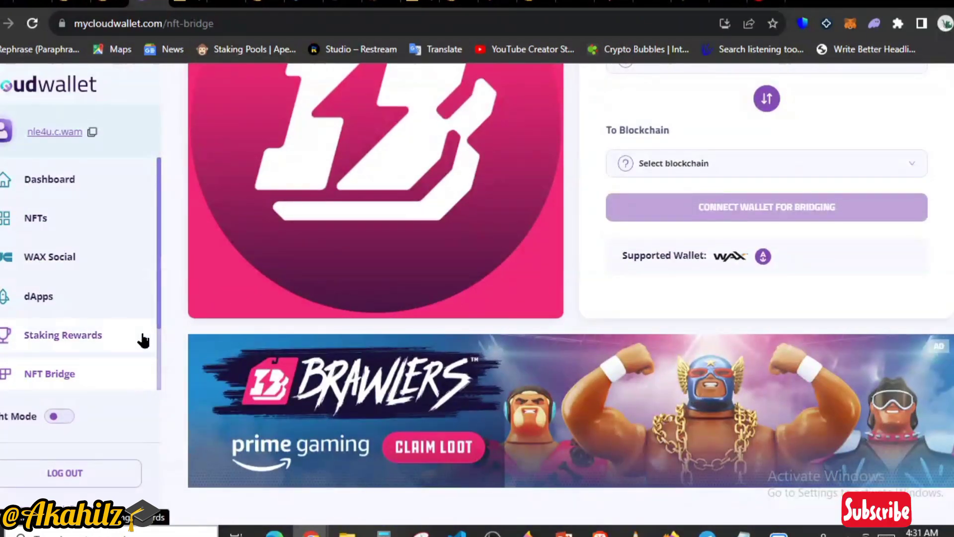
scroll(141, 348, down, 2)
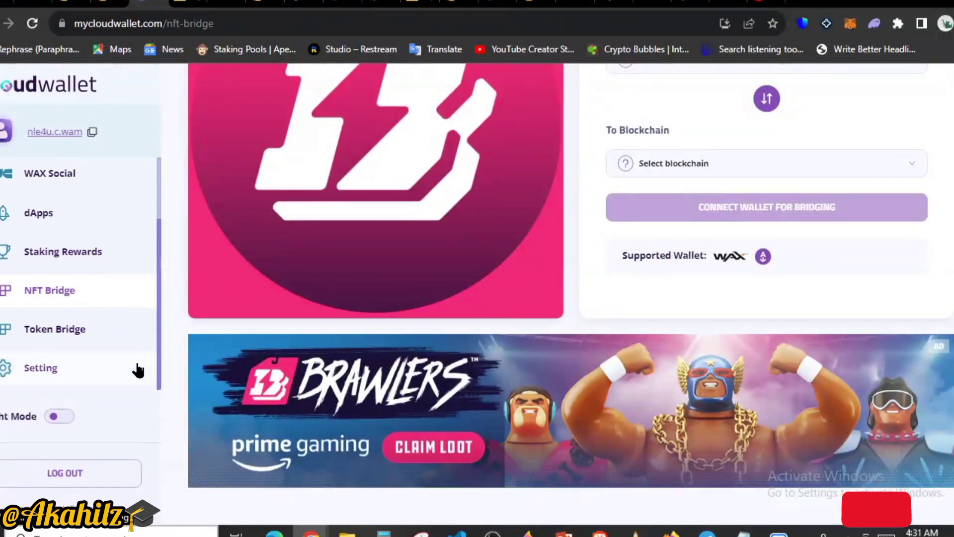
Step: View the Token Bridge swap form, then go to Settings on Basic Information
click(79, 334)
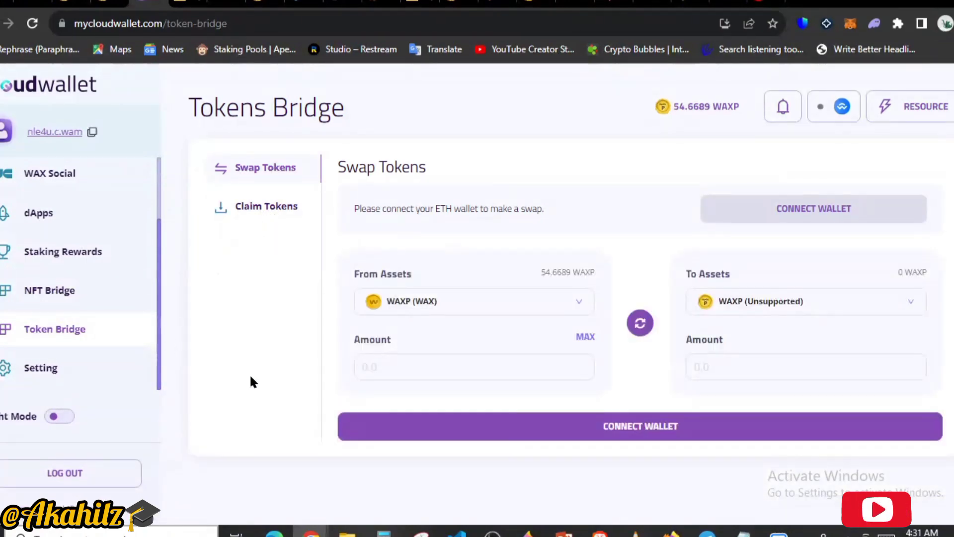
click(40, 372)
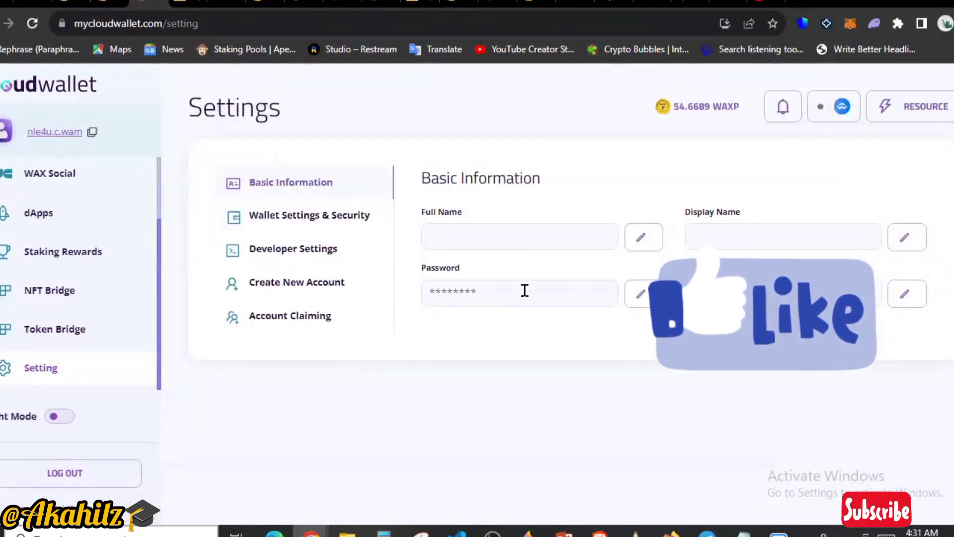
scroll(44, 180, up, 2)
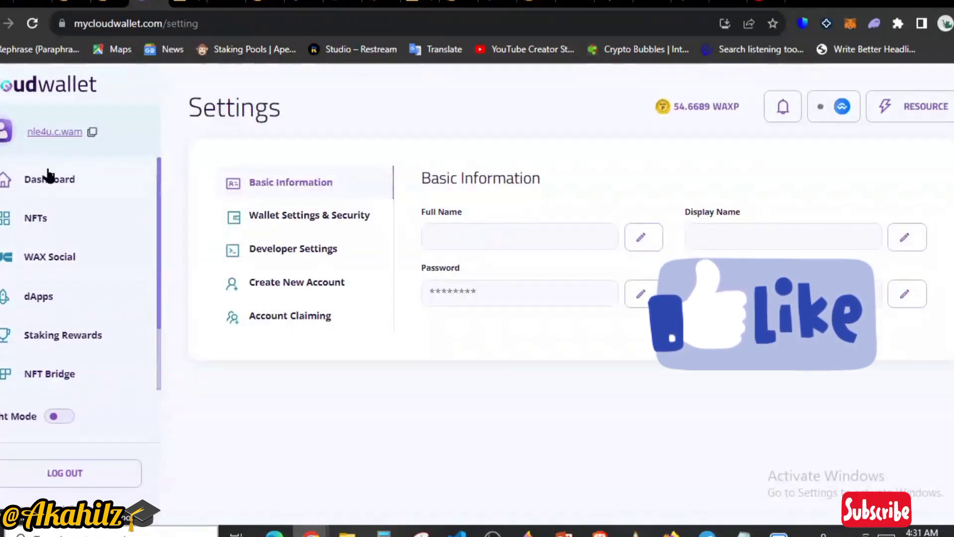
Step: Return to My Dashboard and scroll down through it and back up
click(45, 181)
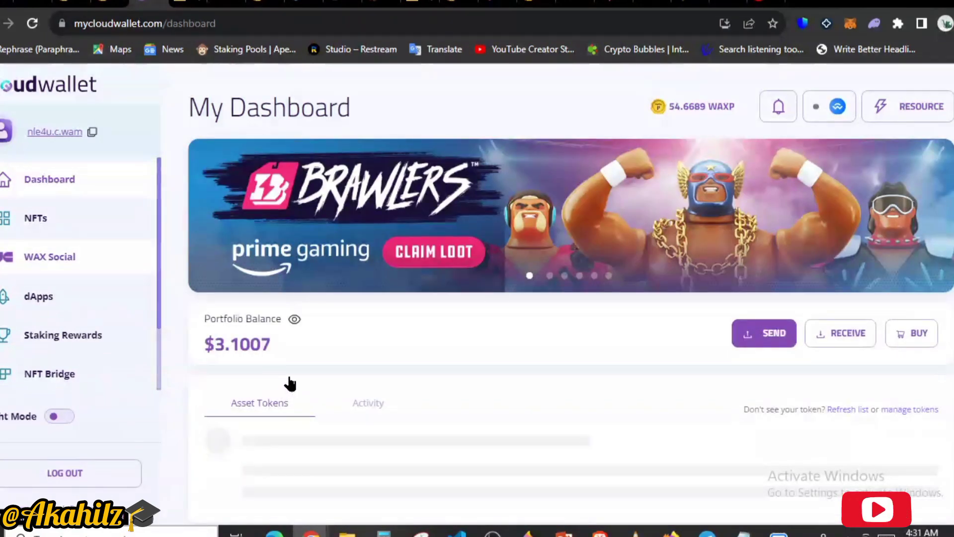
scroll(263, 346, down, 2)
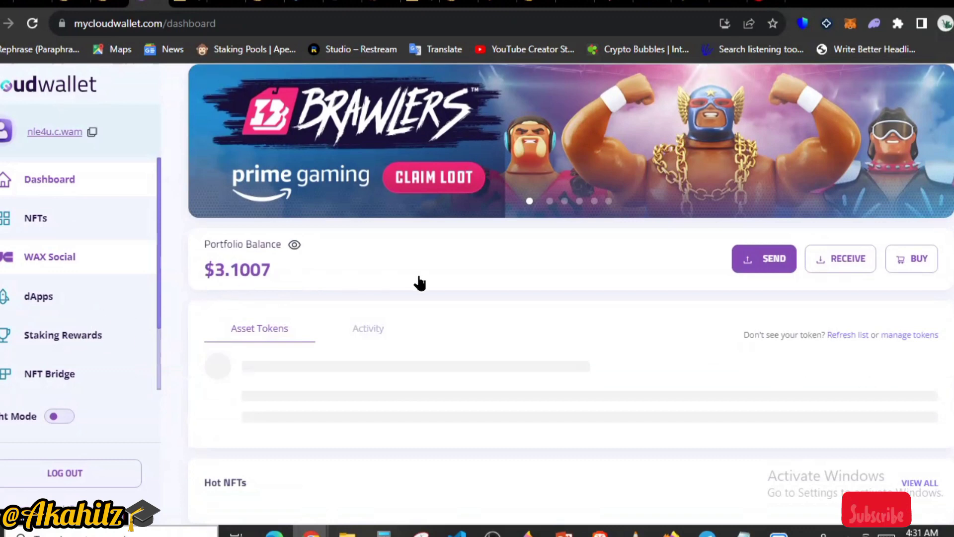
scroll(420, 284, up, 2)
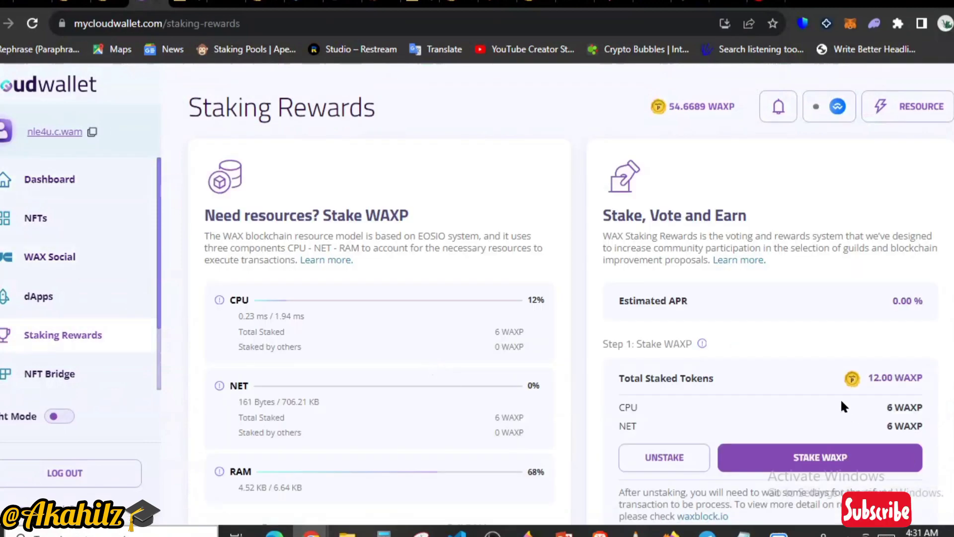
Step: Scroll the Staking Rewards page, highlight the 8.50% estimated APR, then return to the Dashboard
scroll(840, 400, down, 3)
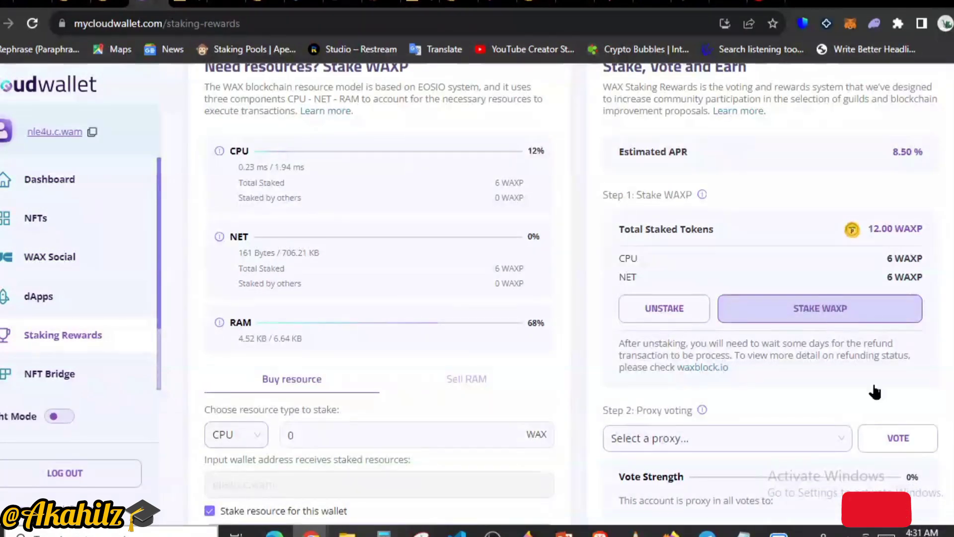
scroll(805, 405, down, 2)
scroll(796, 411, up, 4)
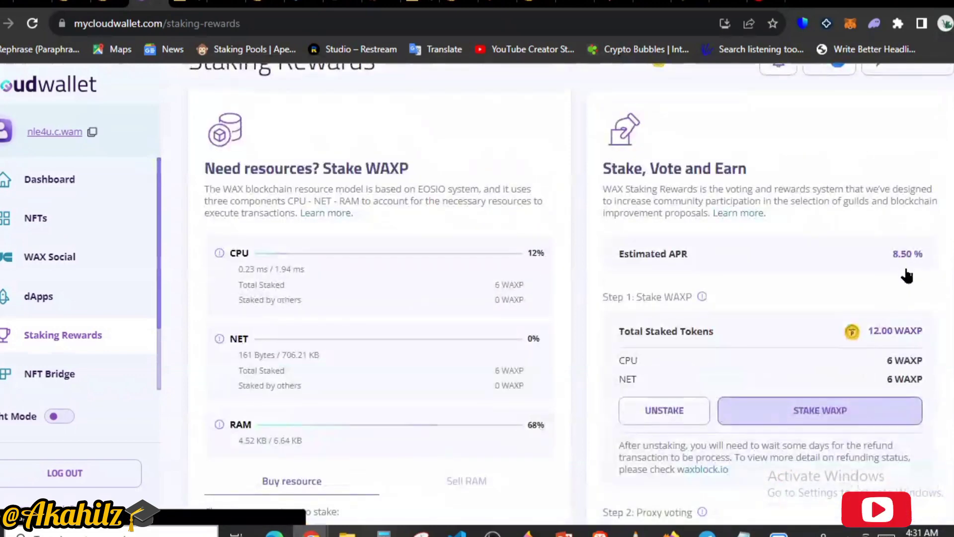
drag(888, 254, 912, 256)
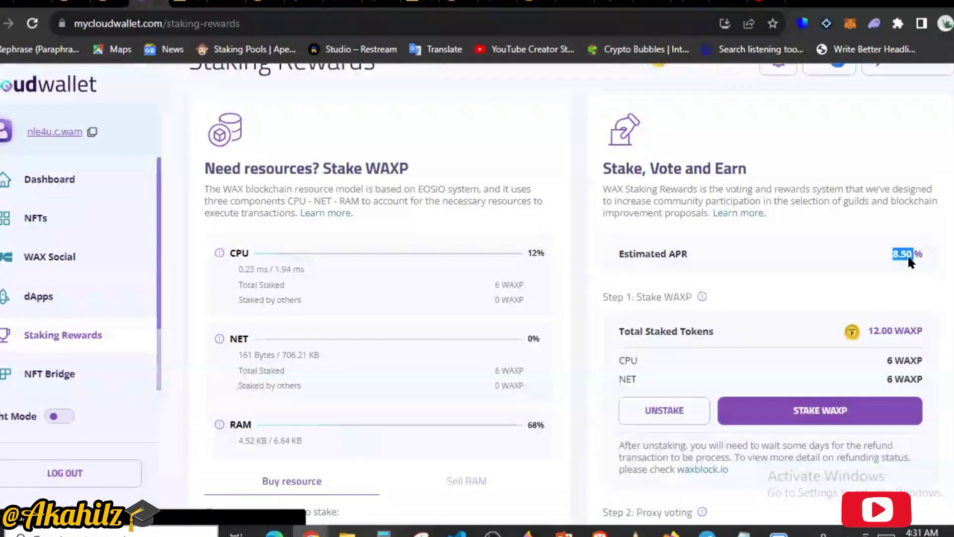
scroll(696, 298, down, 3)
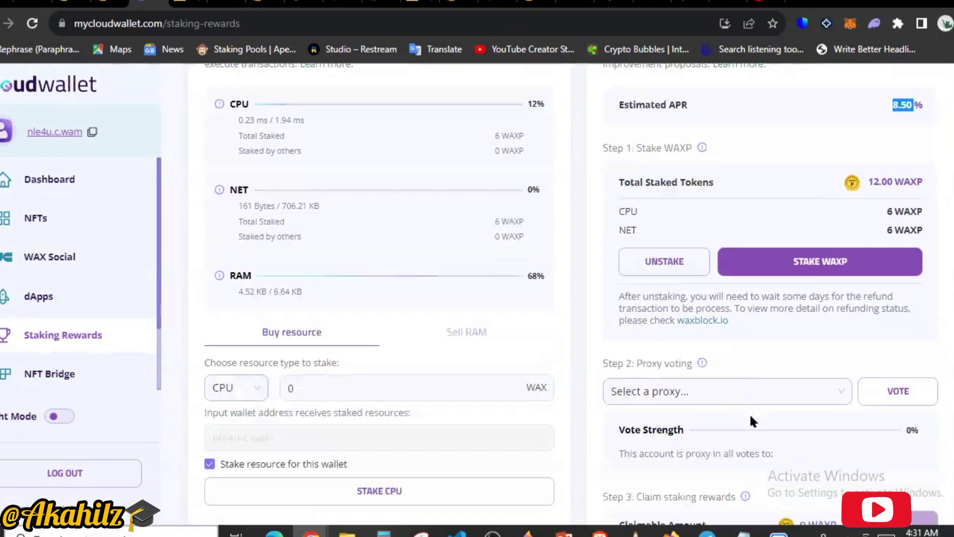
scroll(750, 414, down, 2)
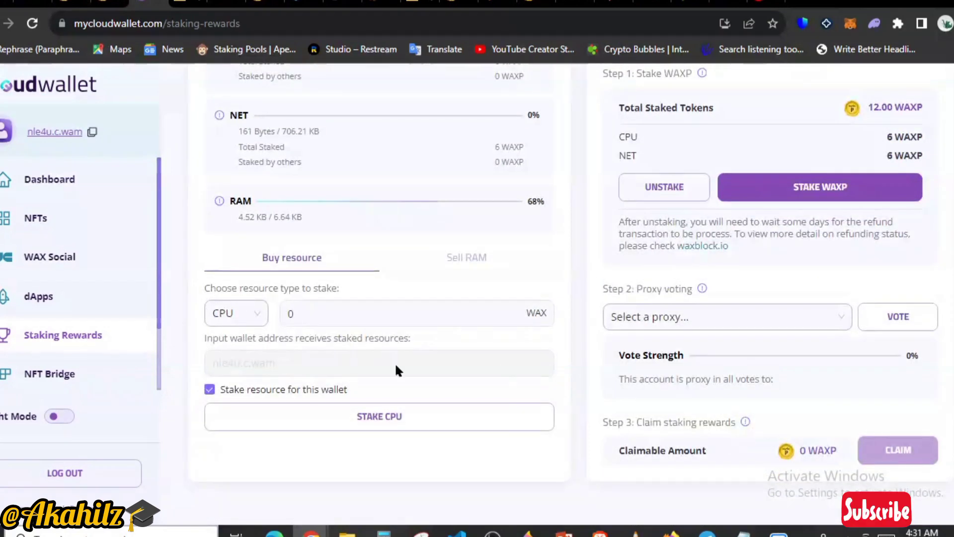
scroll(94, 245, up, 5)
click(82, 180)
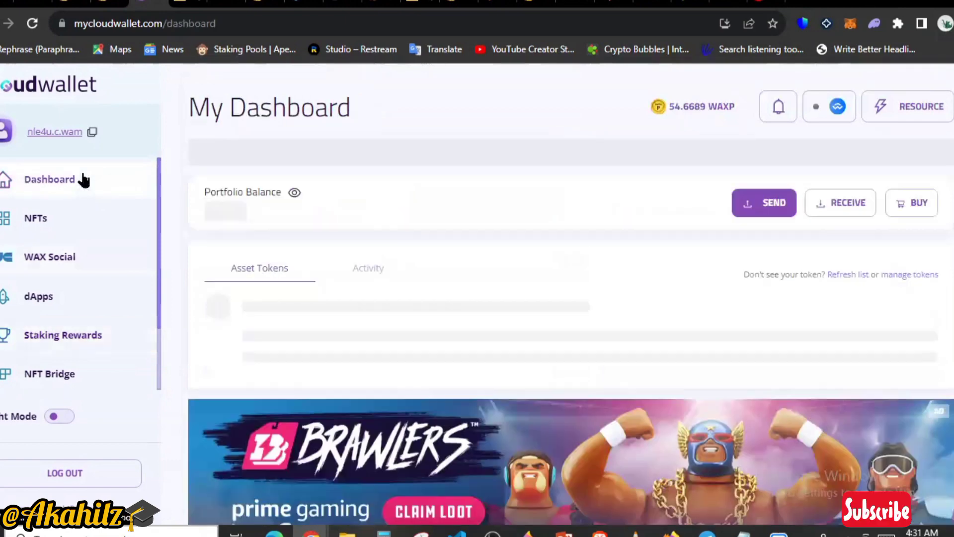